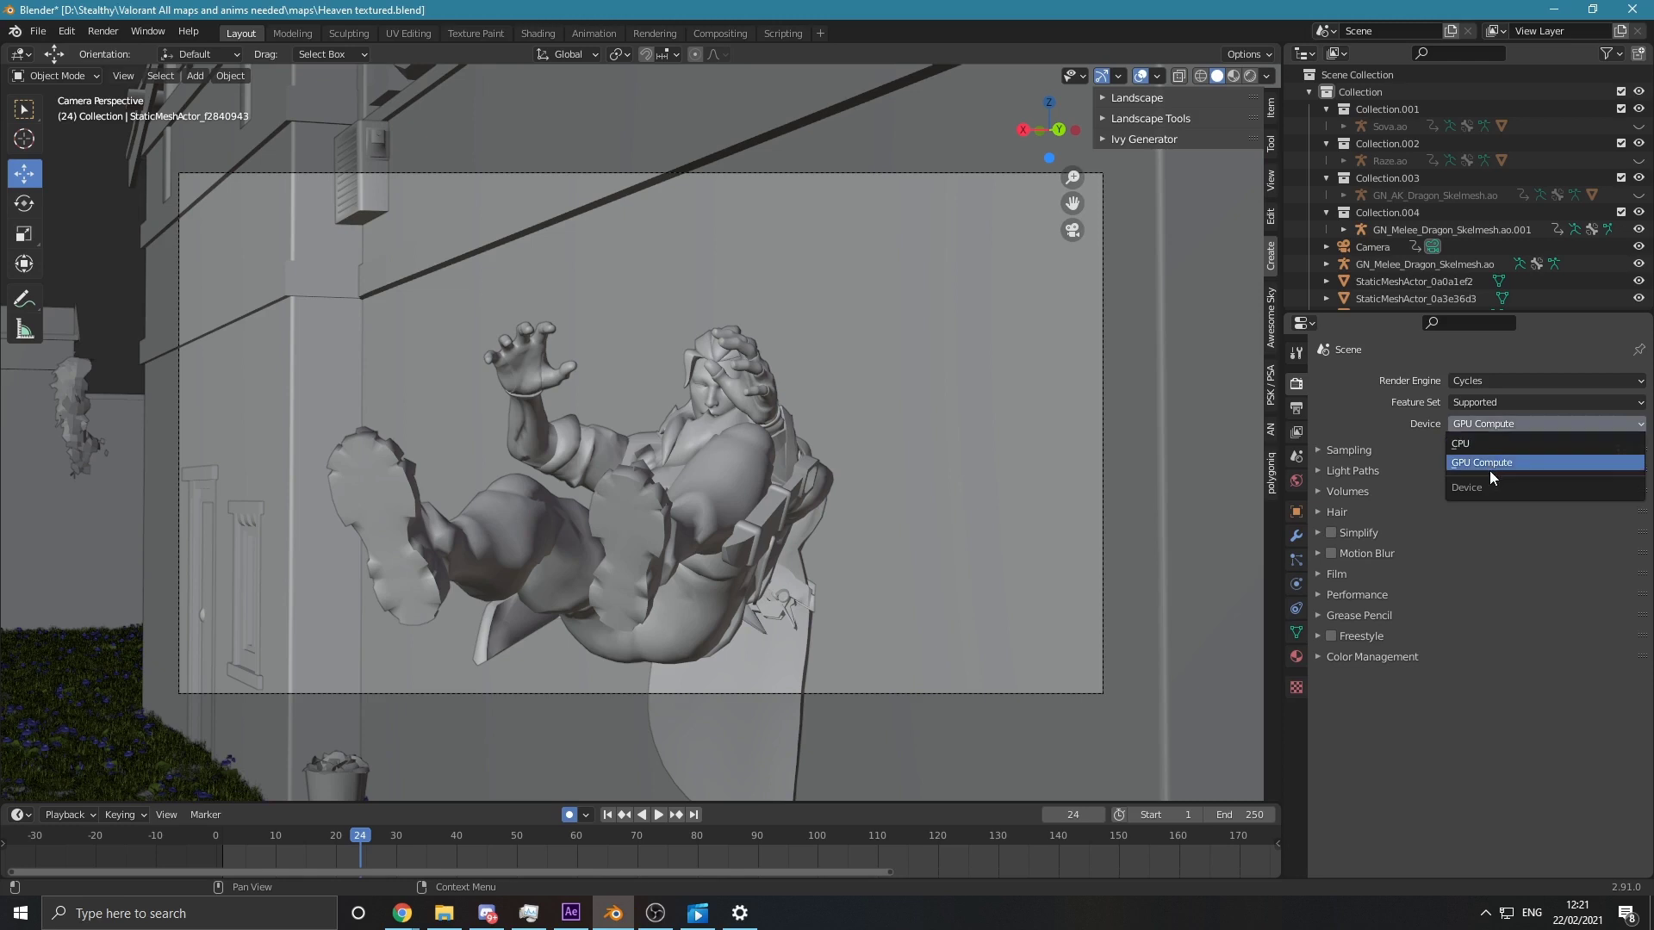
Step: Set the Cycles render device to GPU Compute
{"action": "left_click", "coordinate": [1490, 470]}
{"action": "left_click", "coordinate": [1479, 427]}
{"action": "left_click", "coordinate": [1488, 462]}
Step: Set the render sample count to 128 in the sampling settings
{"action": "left_click", "coordinate": [1326, 453]}
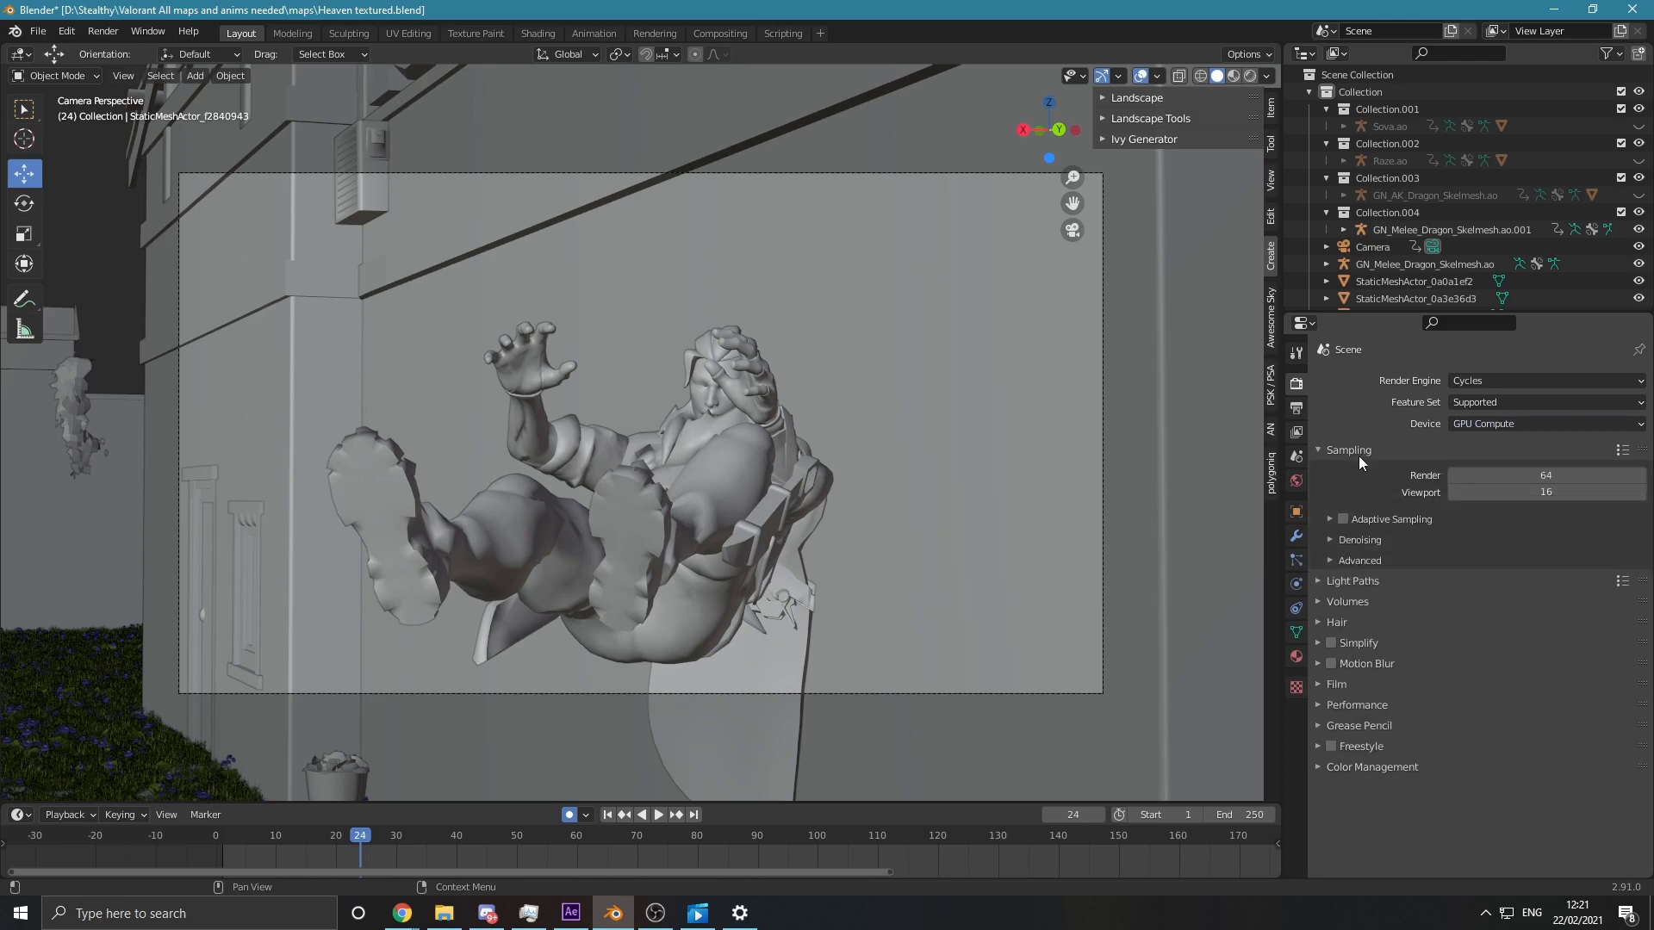
{"action": "left_click", "coordinate": [1525, 472]}
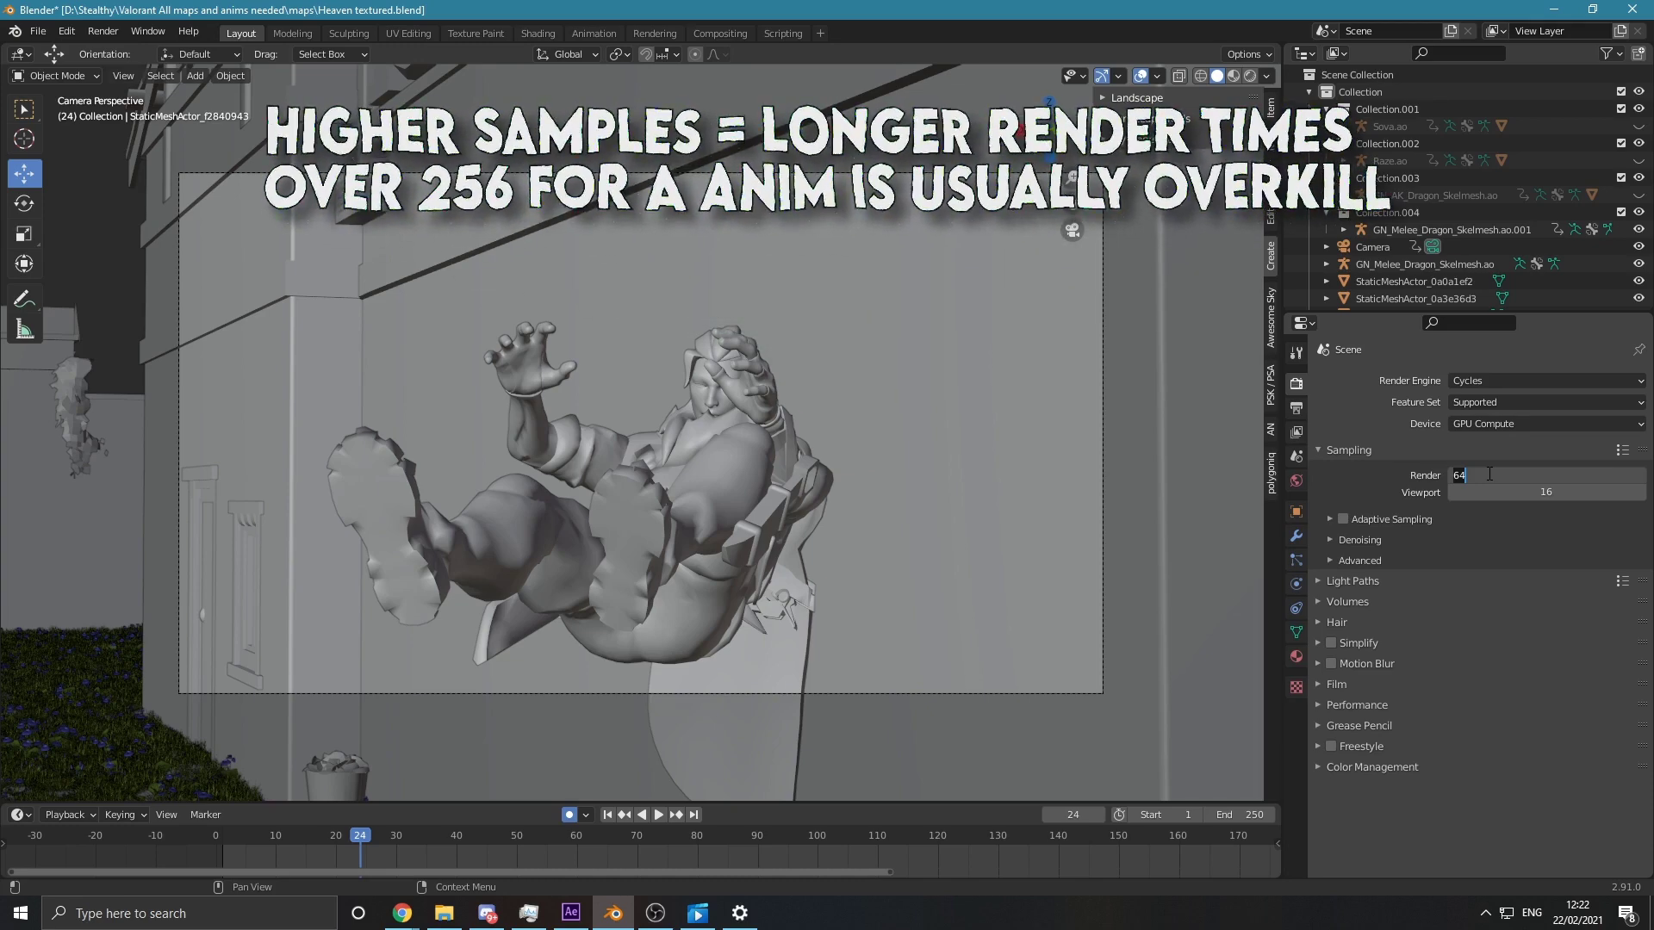
{"action": "type", "text": "128"}
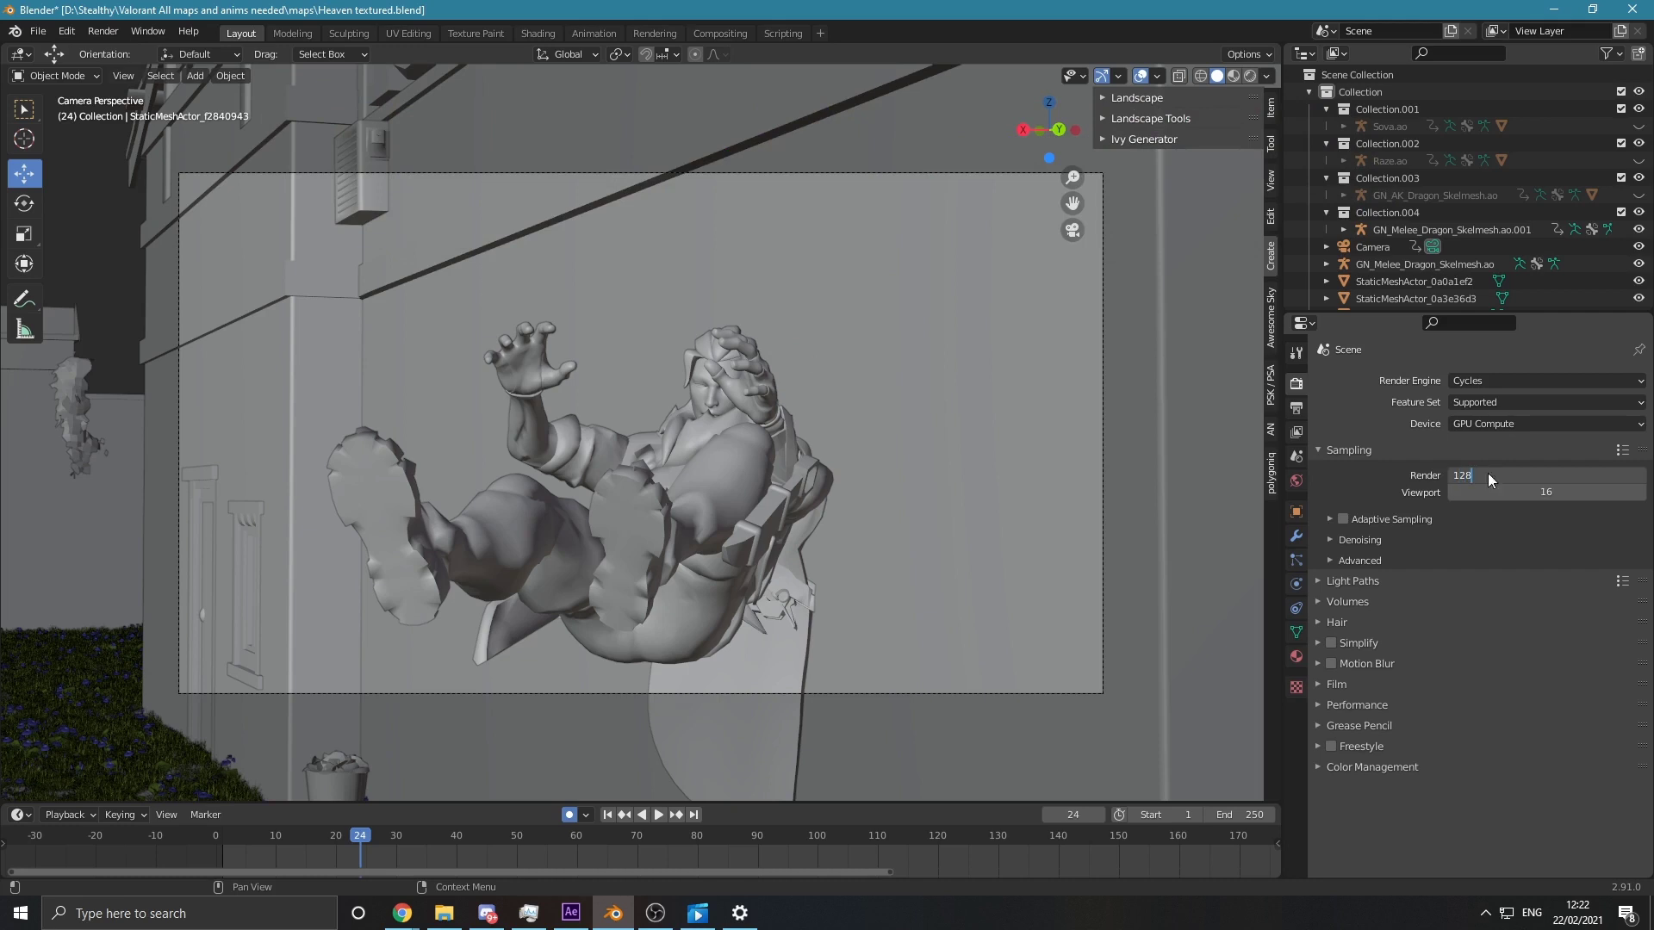
{"action": "key", "text": "Return"}
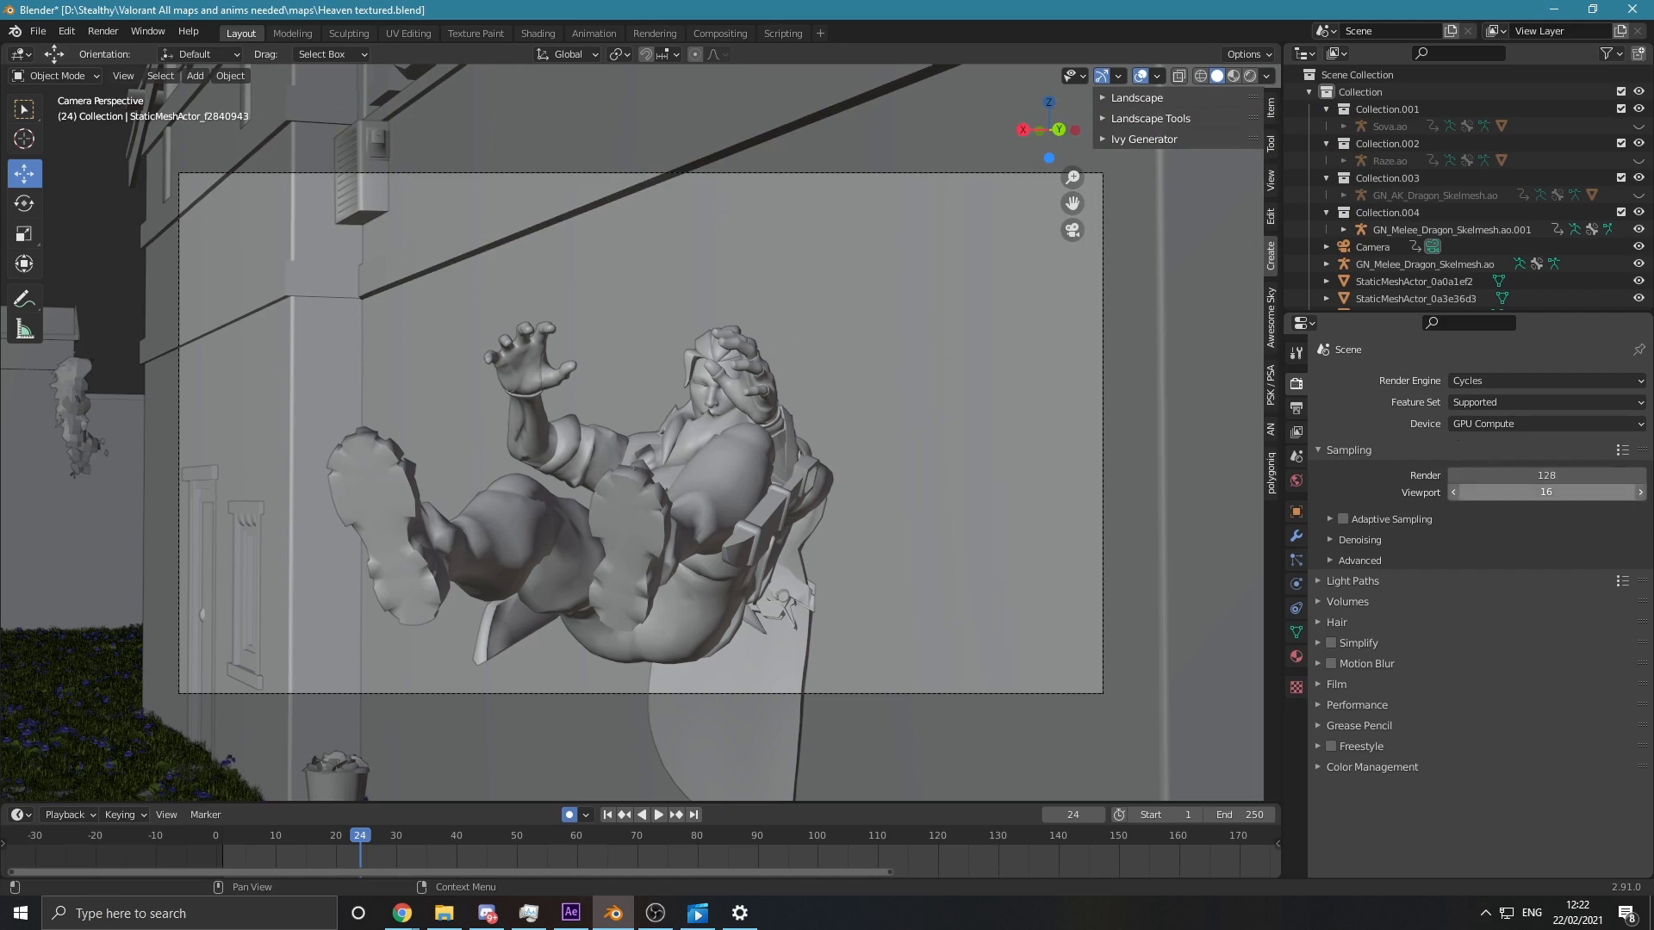
Step: Enable adaptive sampling and turn on OptiX denoising for both the render and the viewport
{"action": "left_click", "coordinate": [1440, 559]}
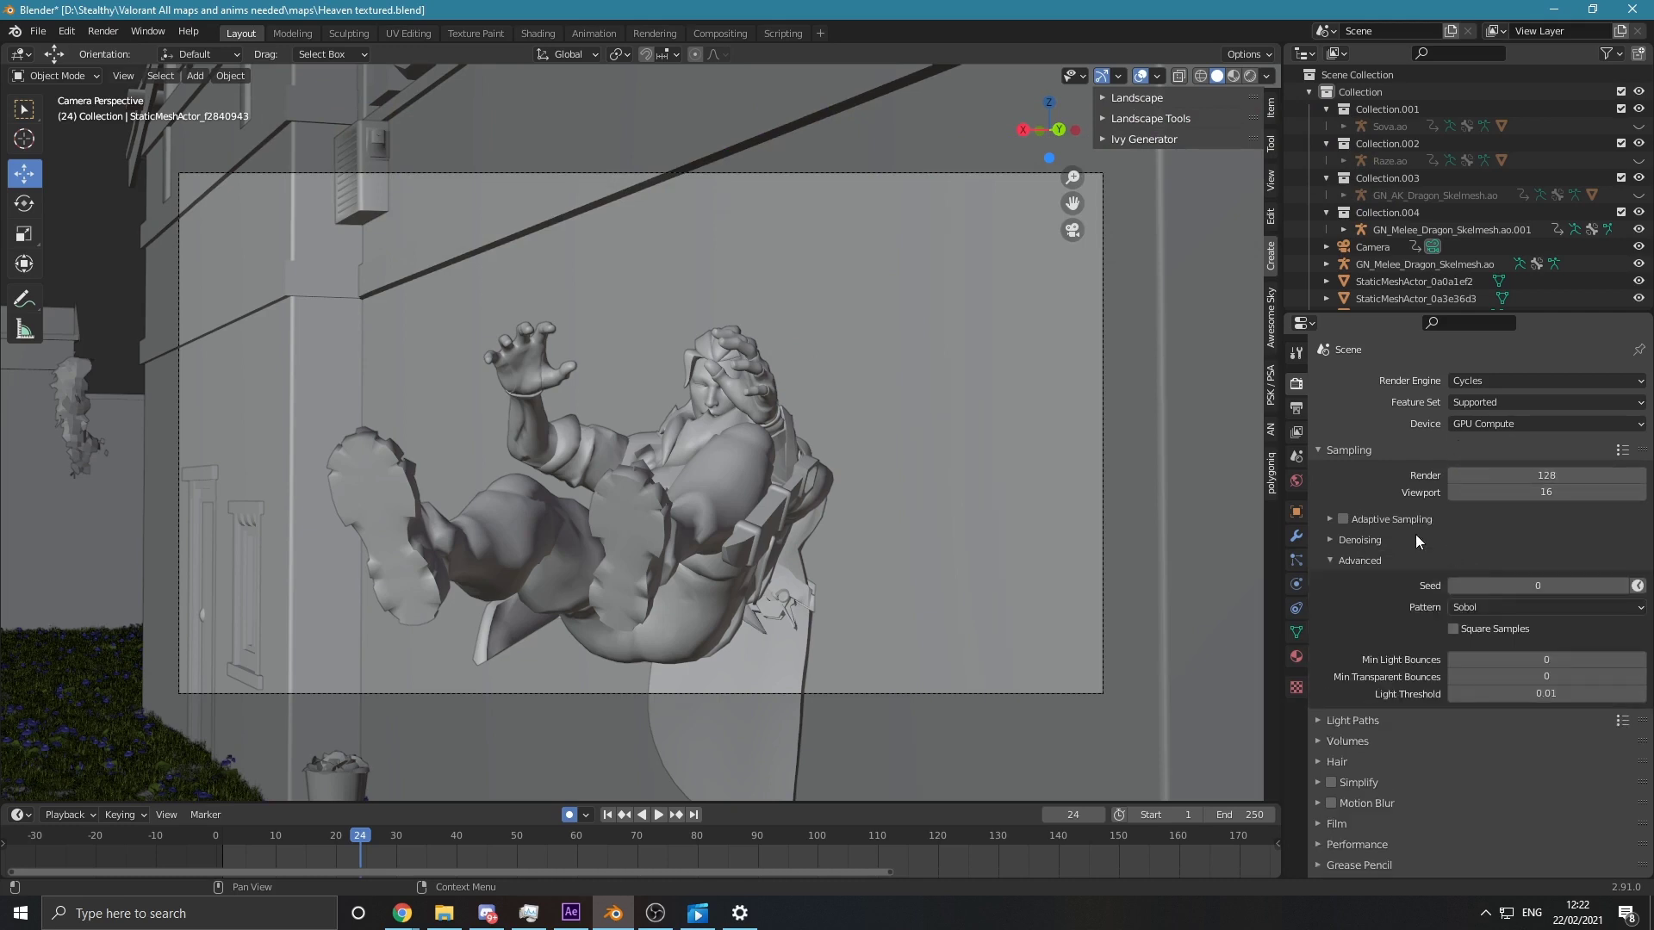
{"action": "left_click", "coordinate": [1341, 561]}
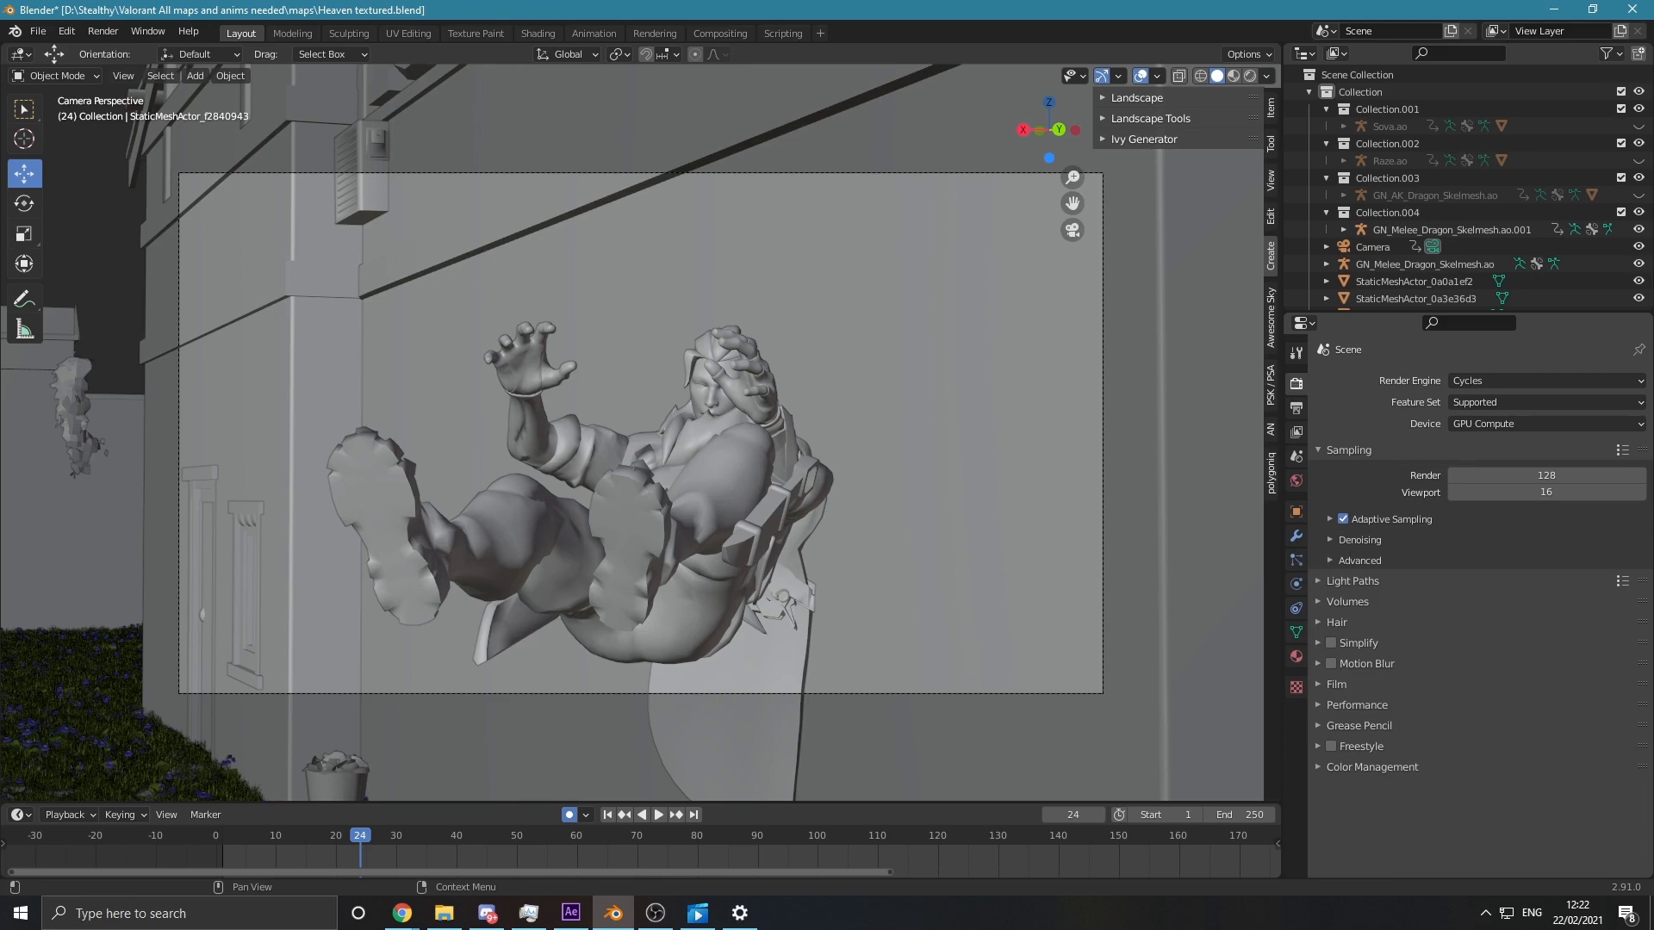
{"action": "left_click", "coordinate": [1482, 684]}
{"action": "left_click", "coordinate": [1353, 540]}
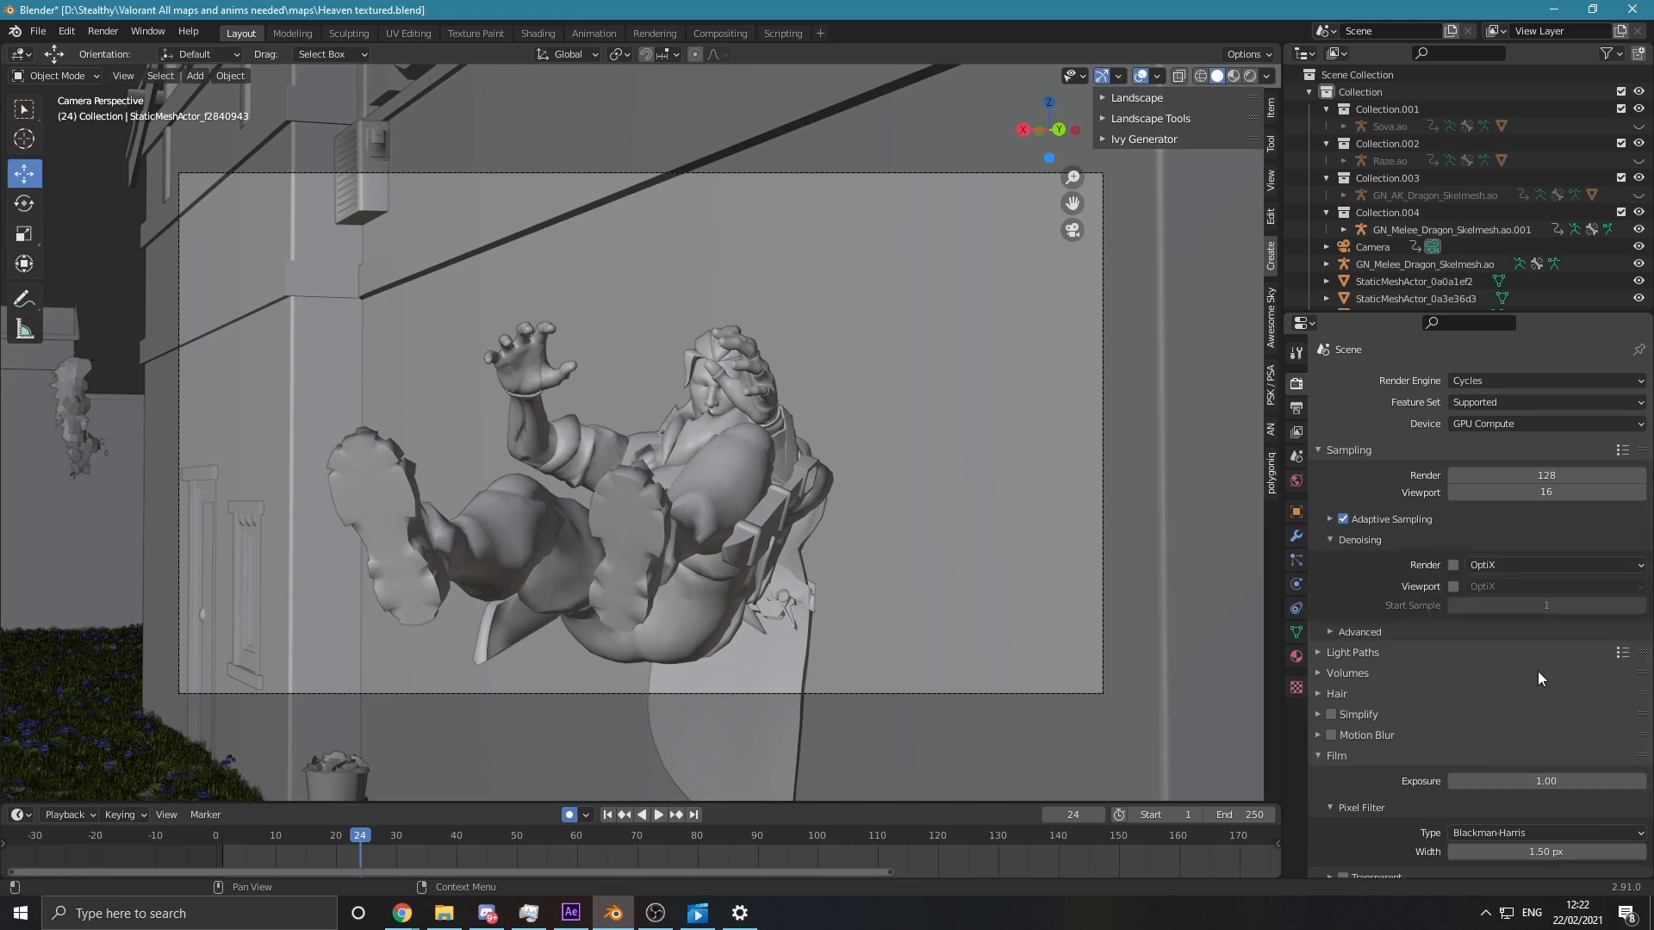
{"action": "left_click", "coordinate": [1453, 565]}
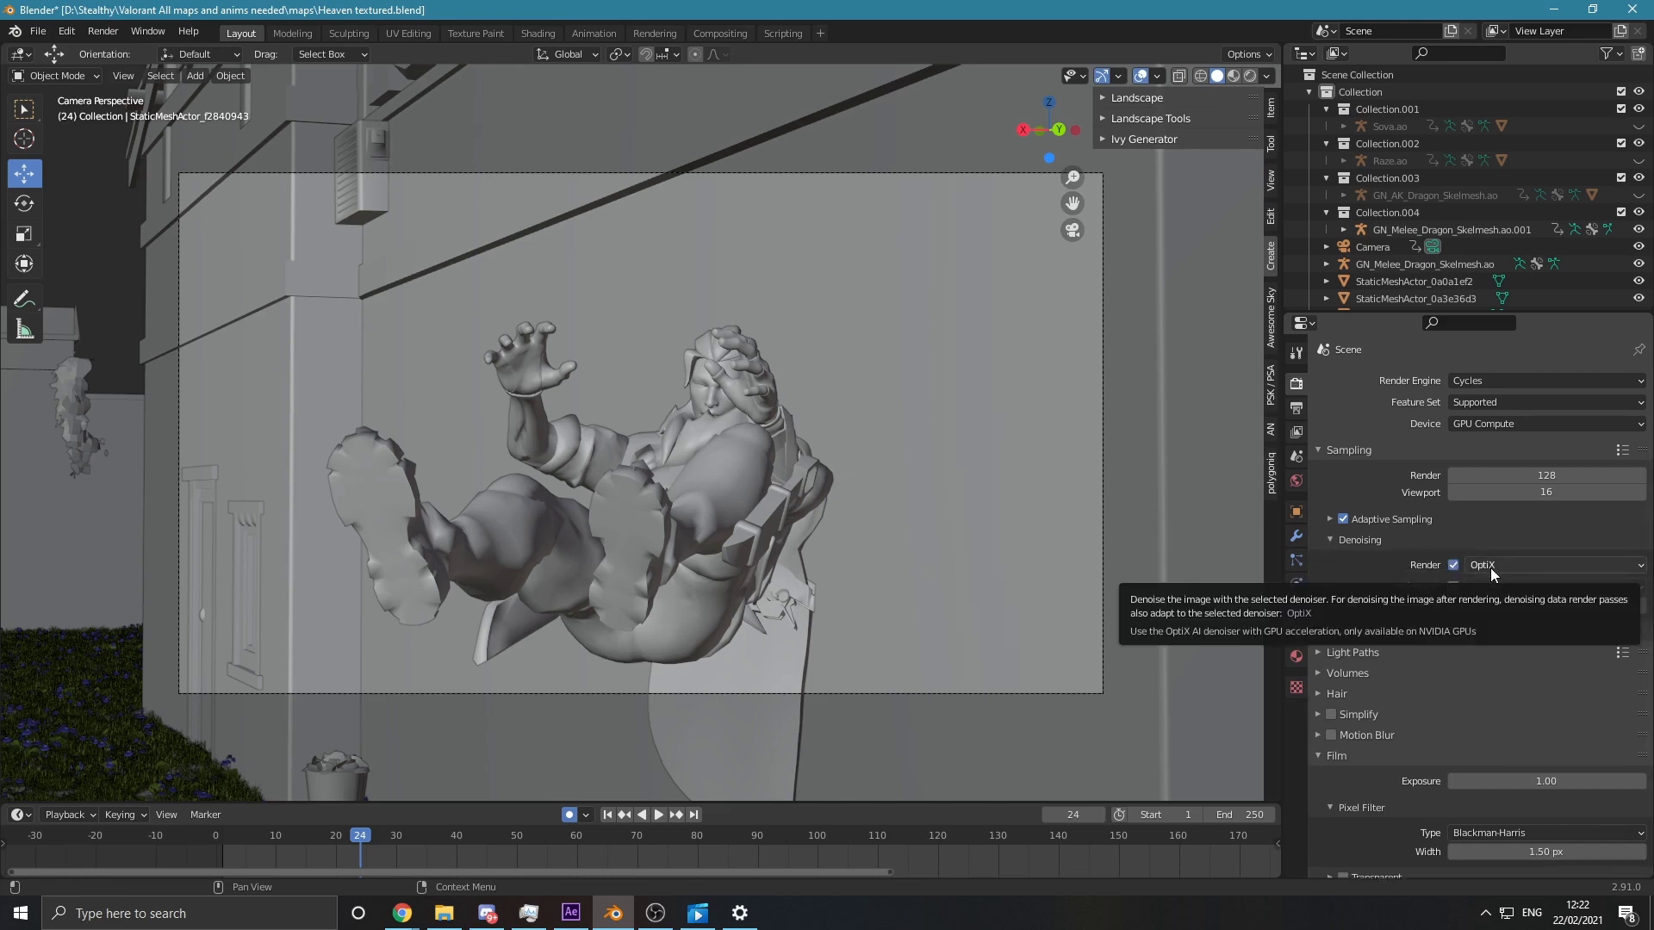
{"action": "left_click", "coordinate": [1455, 587]}
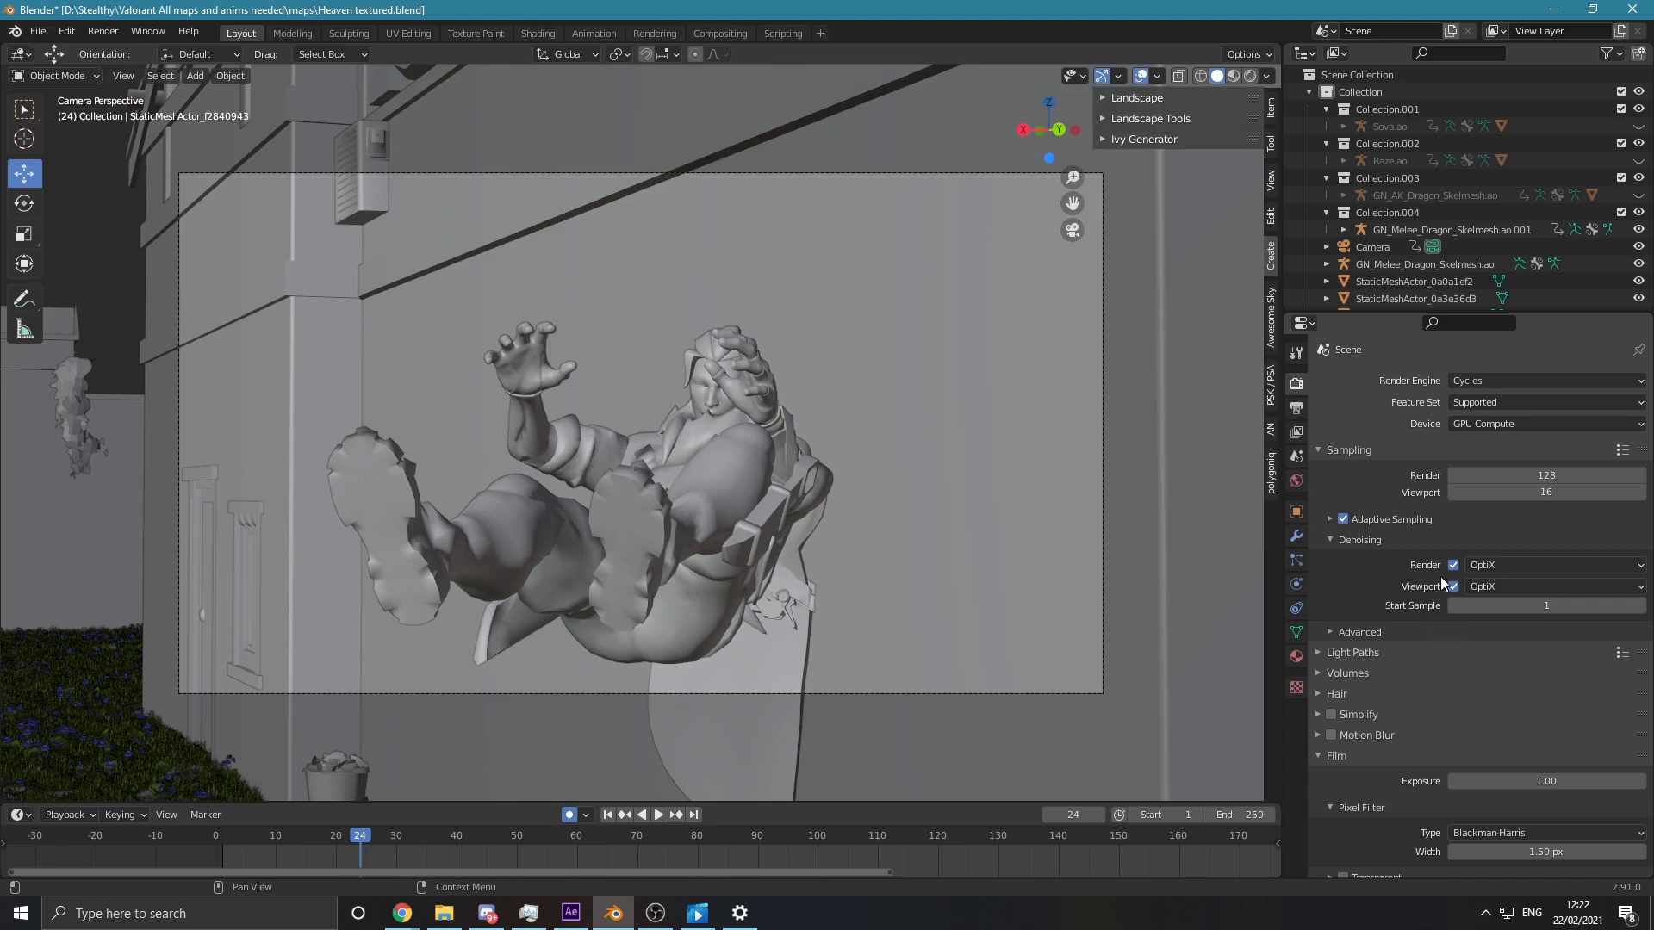
Step: Set the total maximum light bounces to 5 in the light path settings
{"action": "left_click", "coordinate": [1345, 655]}
{"action": "left_click", "coordinate": [1557, 698]}
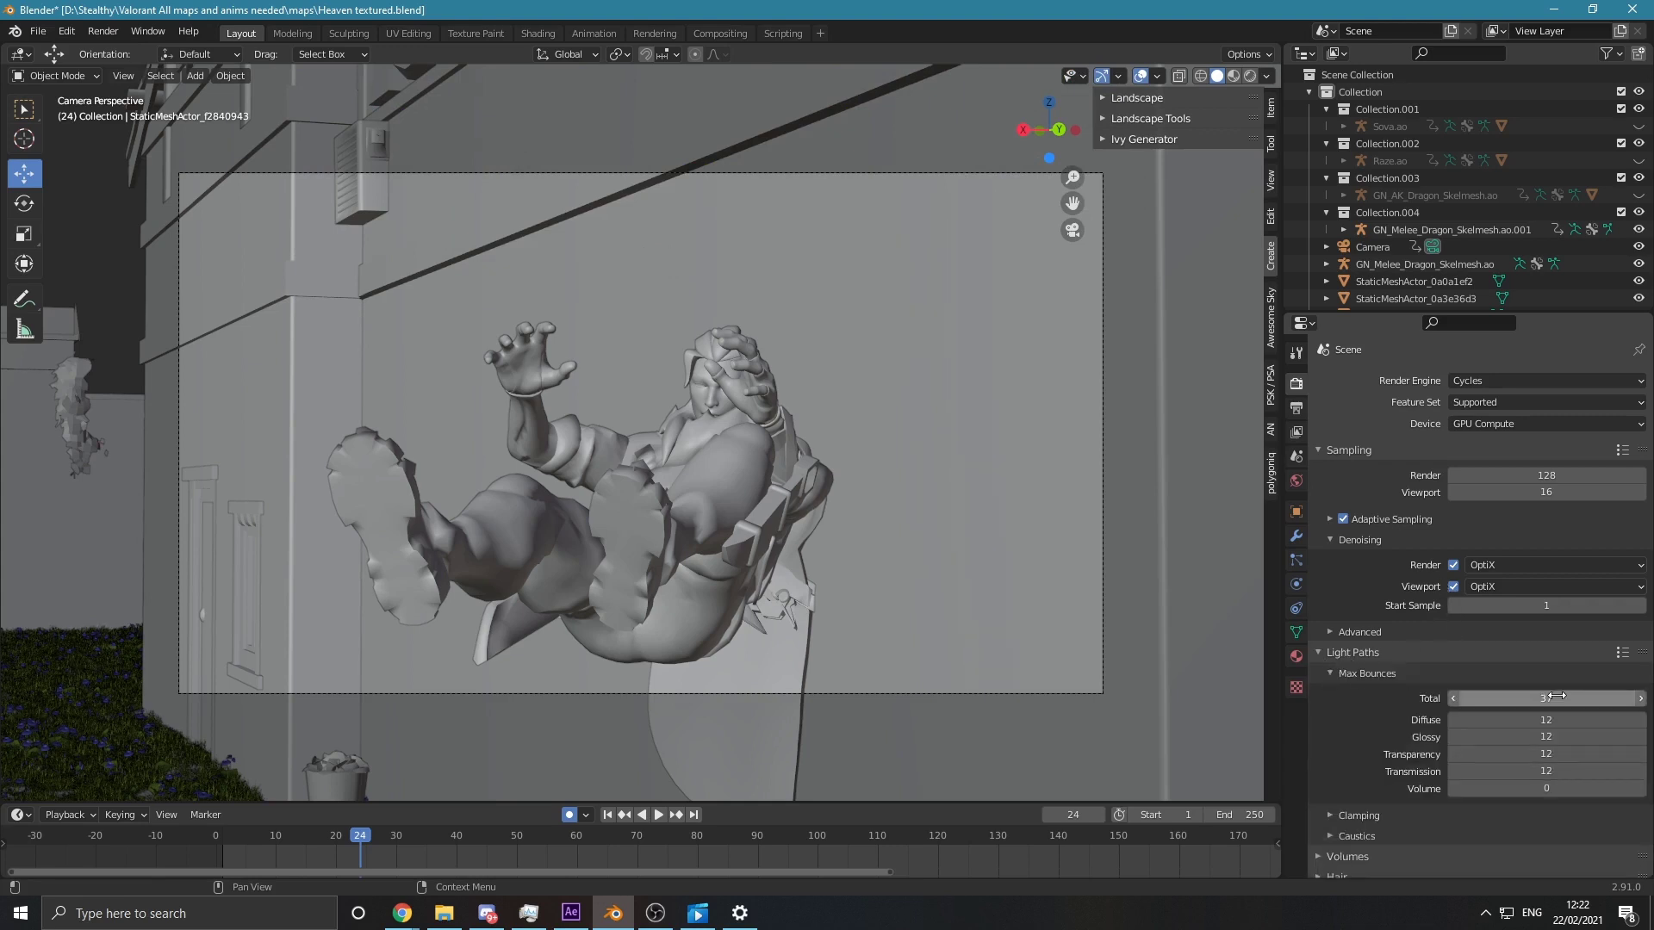
{"action": "type", "text": "37"}
{"action": "key", "text": "BackSpace"}
{"action": "key", "text": "BackSpace"}
{"action": "type", "text": "5"}
{"action": "key", "text": "Return"}
Step: Set the diffuse, glossy, transparency and transmission maximum bounces to 4 each
{"action": "left_click", "coordinate": [1533, 713]}
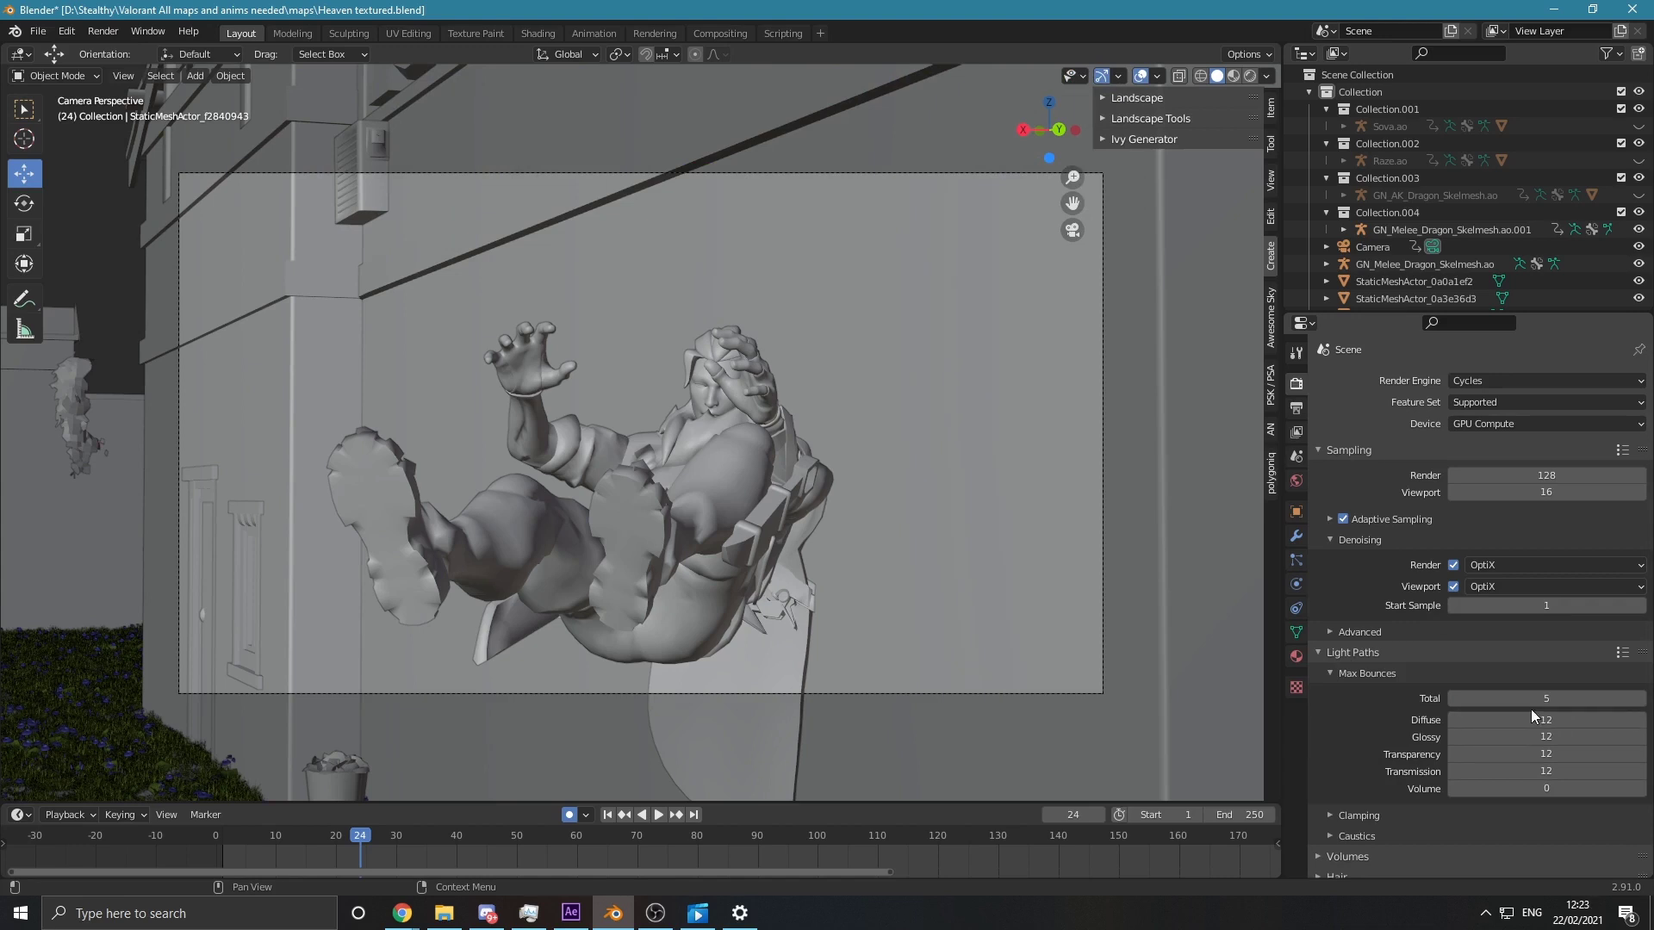
{"action": "type", "text": "4"}
{"action": "key", "text": "Return"}
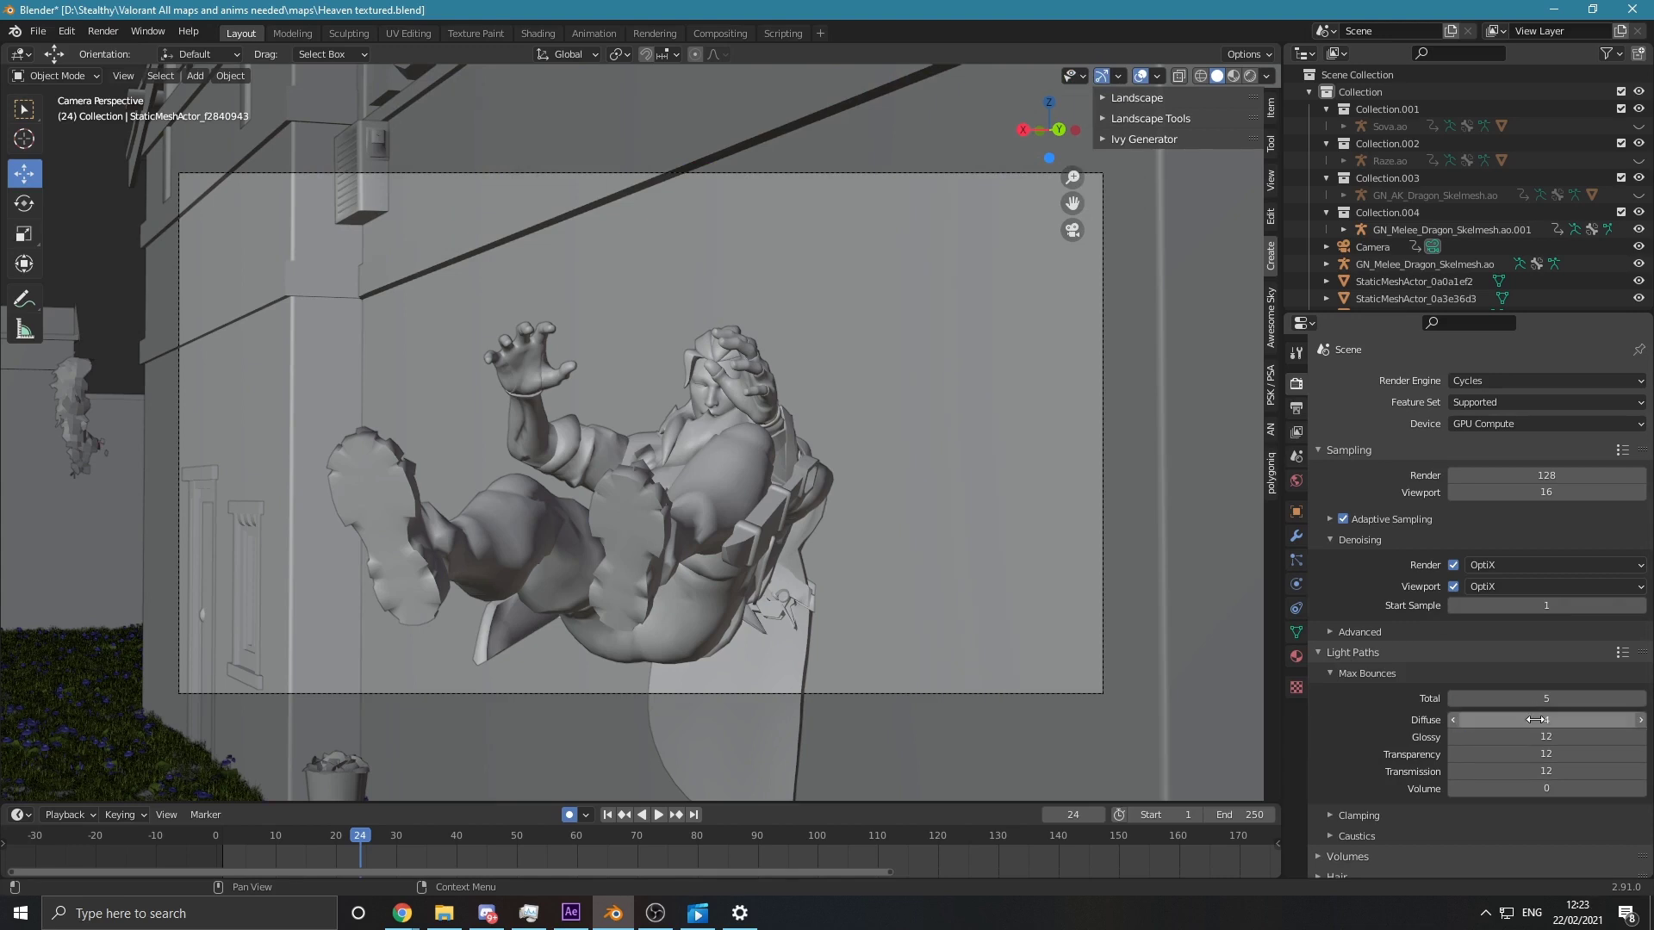
{"action": "left_click", "coordinate": [1535, 736]}
{"action": "type", "text": "4"}
{"action": "key", "text": "Return"}
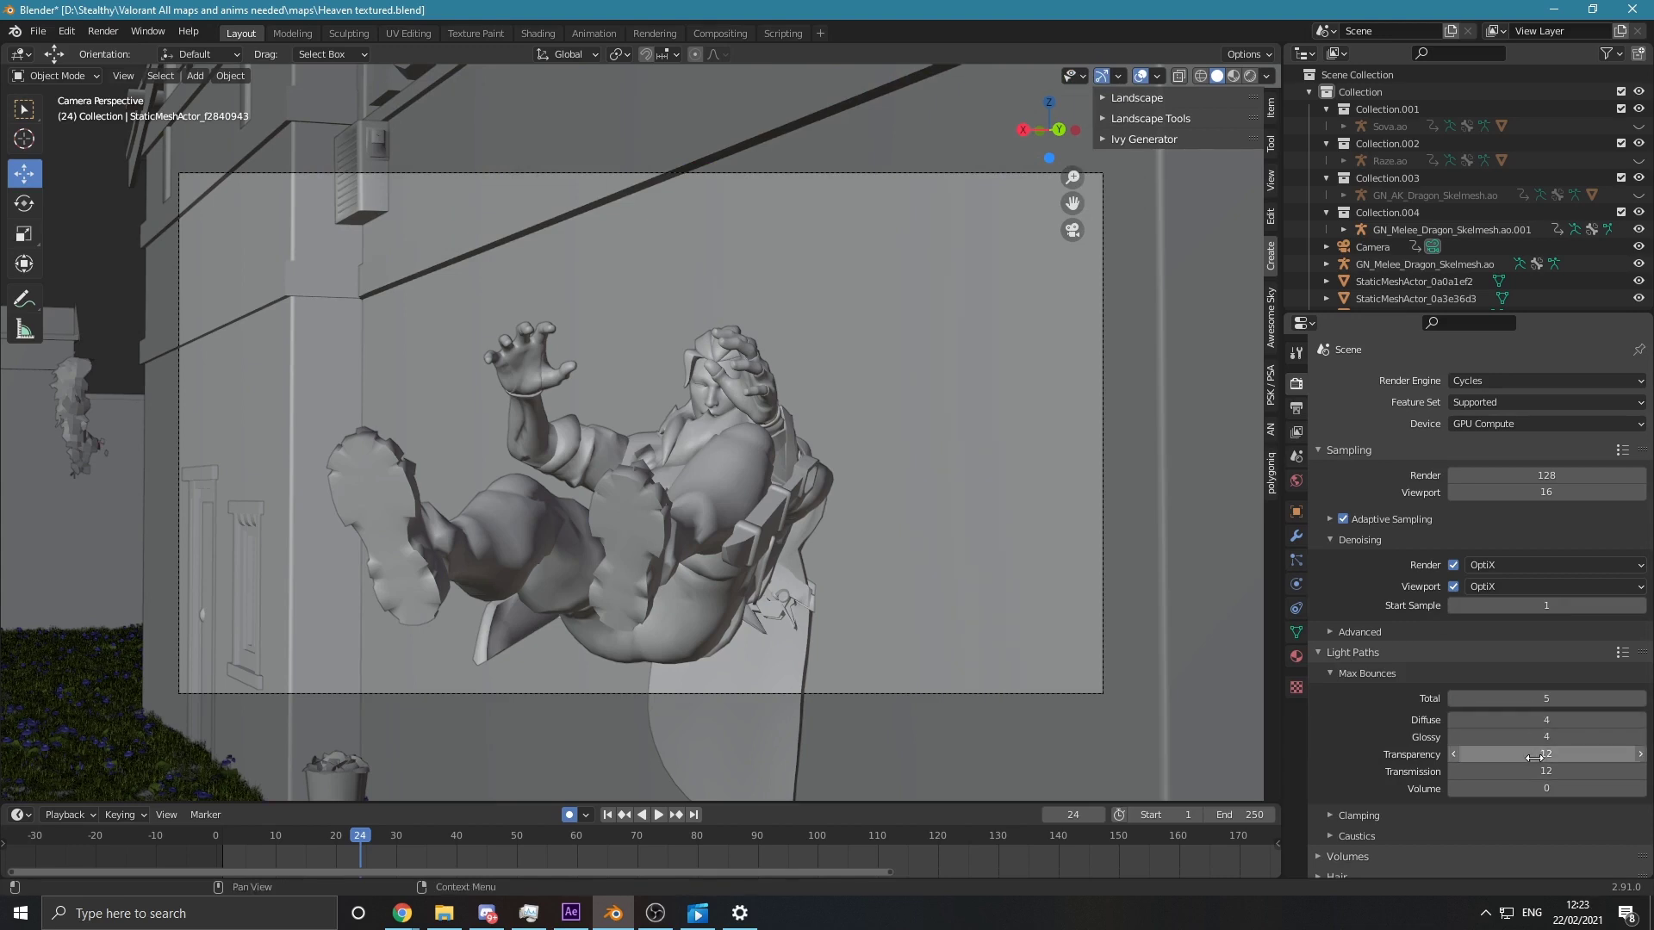
{"action": "left_click", "coordinate": [1534, 754]}
{"action": "type", "text": "4"}
{"action": "key", "text": "Return"}
{"action": "left_click", "coordinate": [1511, 771]}
{"action": "type", "text": "4"}
{"action": "key", "text": "Return"}
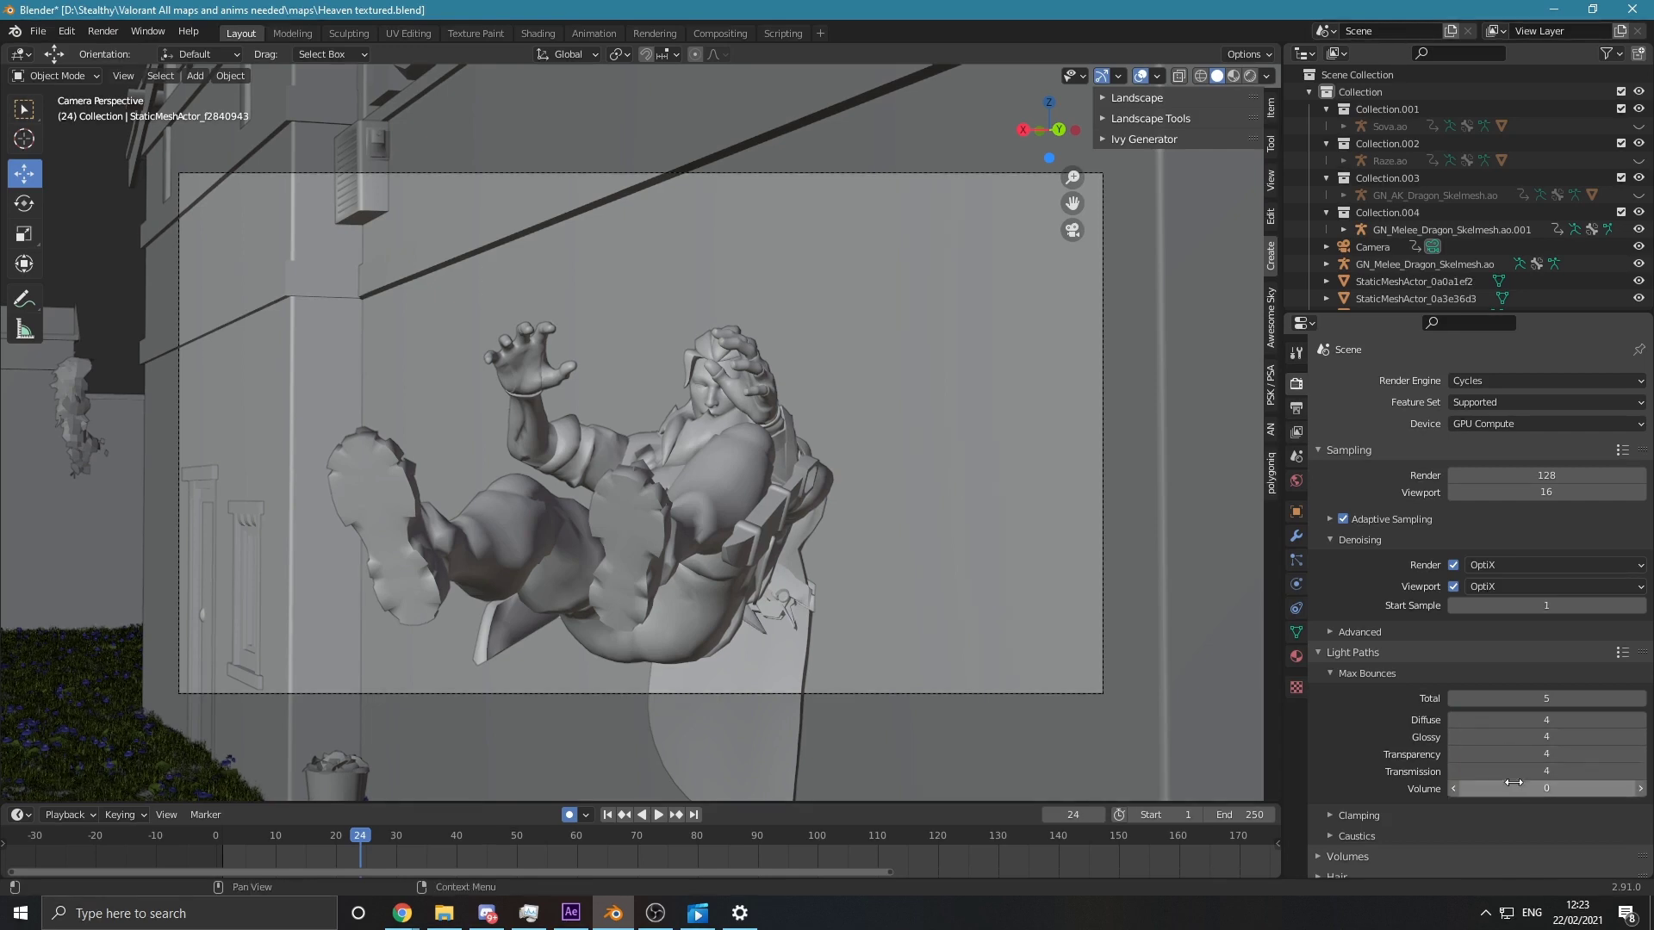
Step: Try a volume maximum bounce value of 2 and set it back to 0
{"action": "scroll", "coordinate": [1434, 809], "scroll_direction": "down", "scroll_amount": 1}
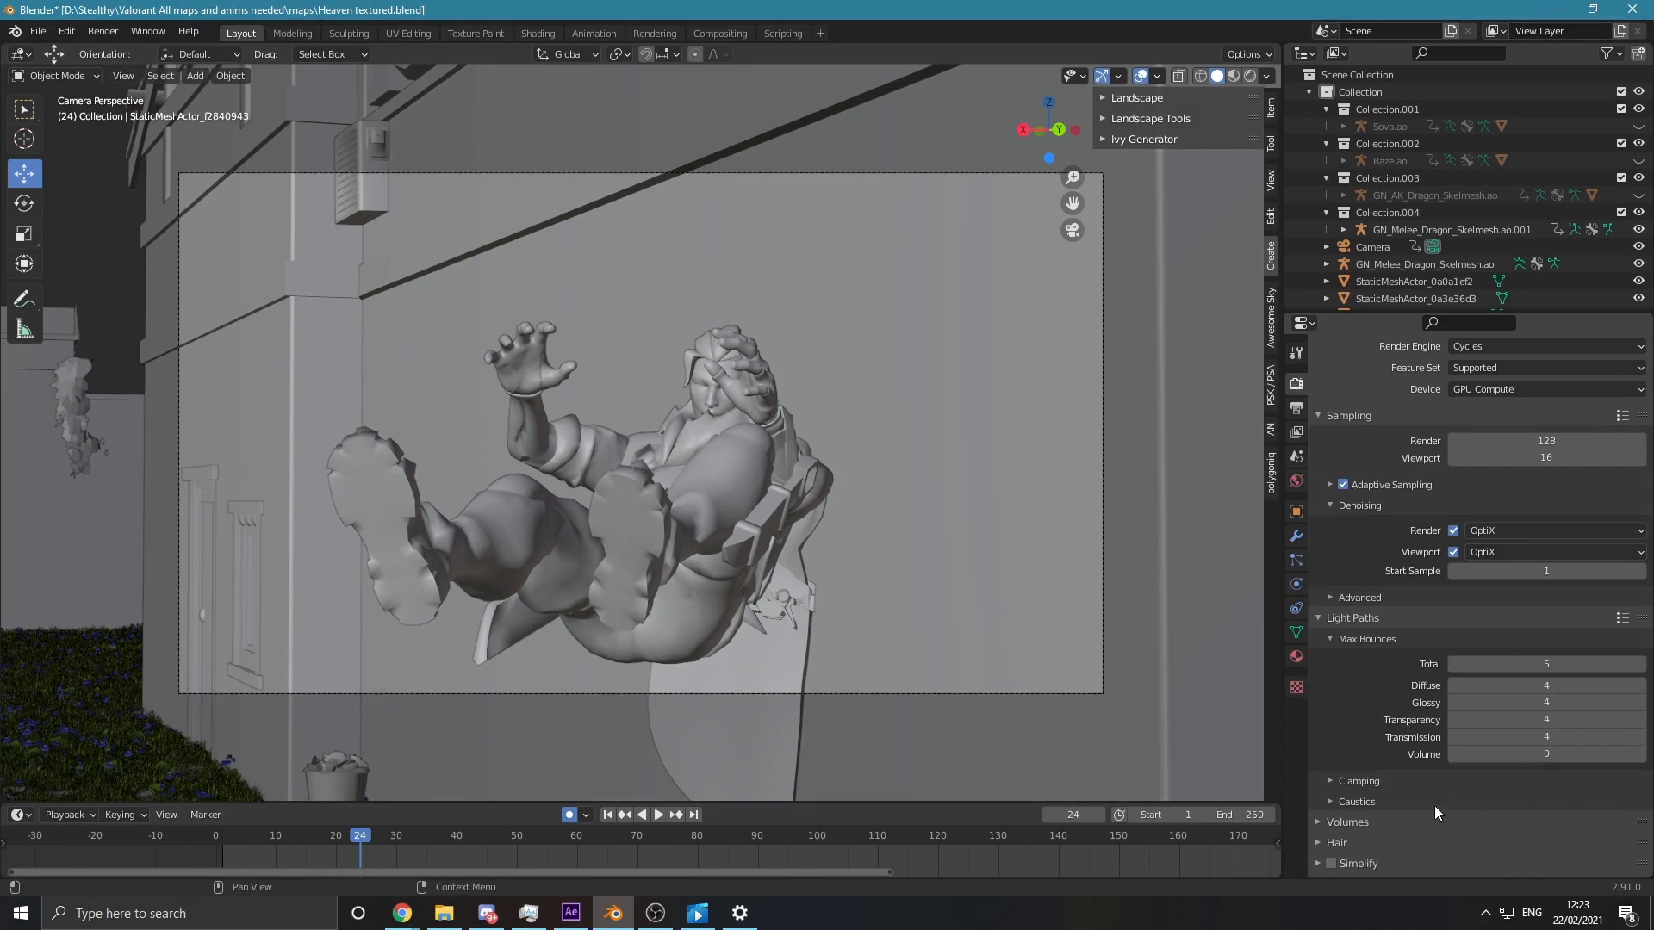
{"action": "left_click", "coordinate": [1494, 763]}
{"action": "type", "text": "2"}
{"action": "key", "text": "Return"}
{"action": "left_click", "coordinate": [1514, 754]}
{"action": "type", "text": "0"}
{"action": "key", "text": "Return"}
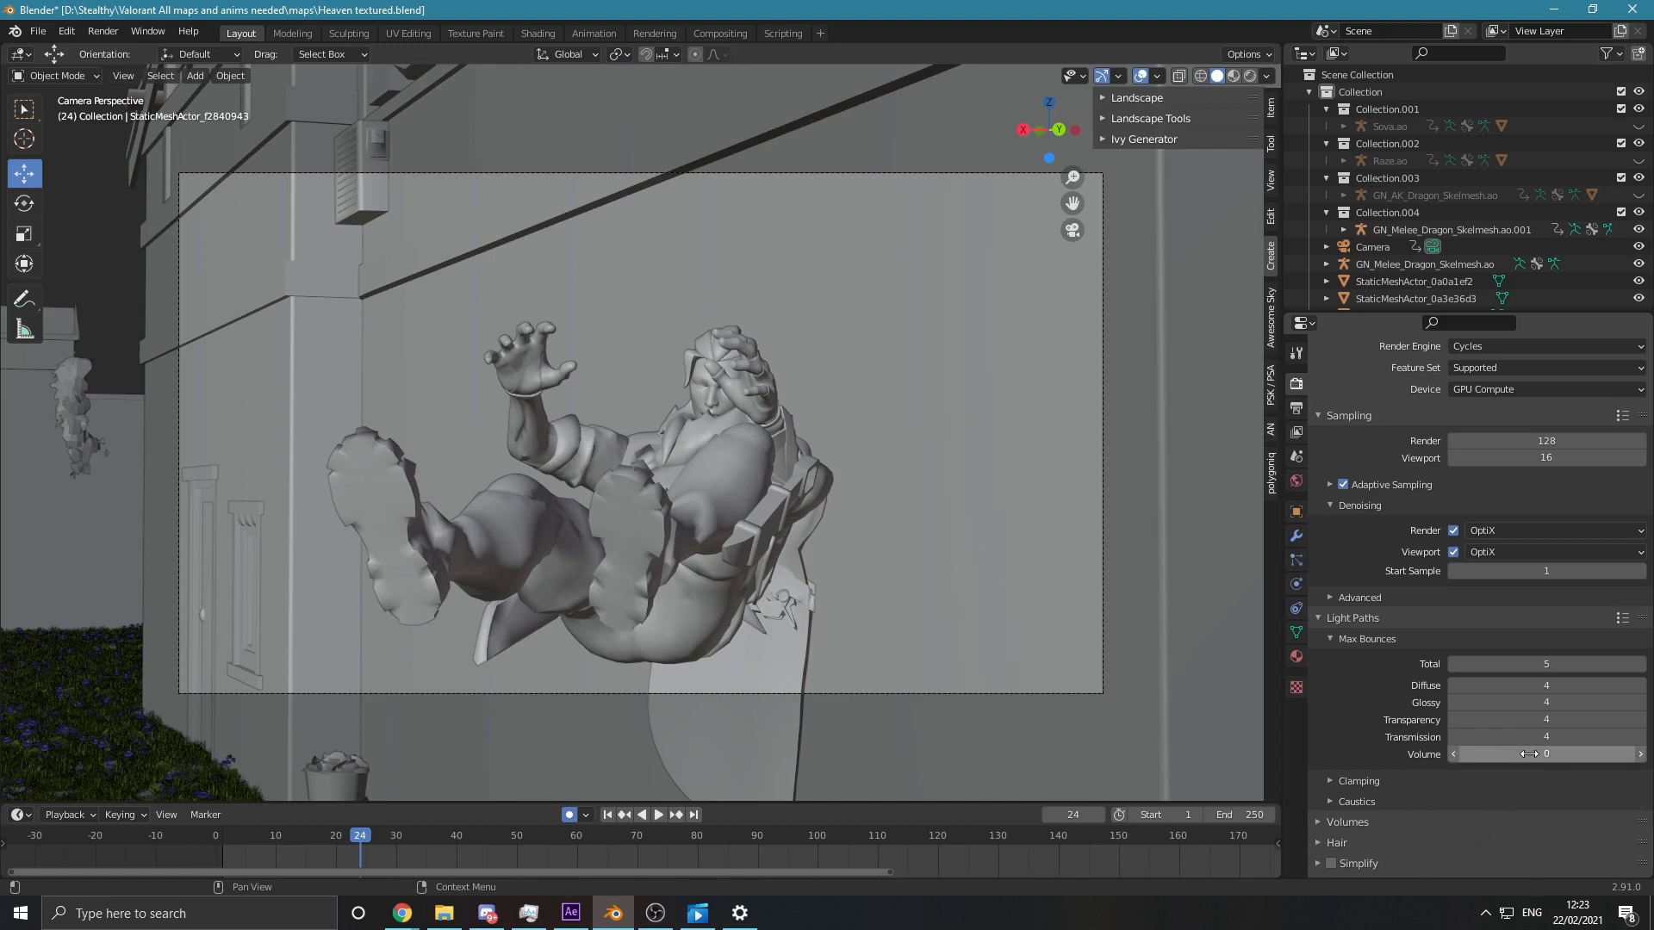
{"action": "left_click", "coordinate": [1482, 755]}
{"action": "type", "text": "2"}
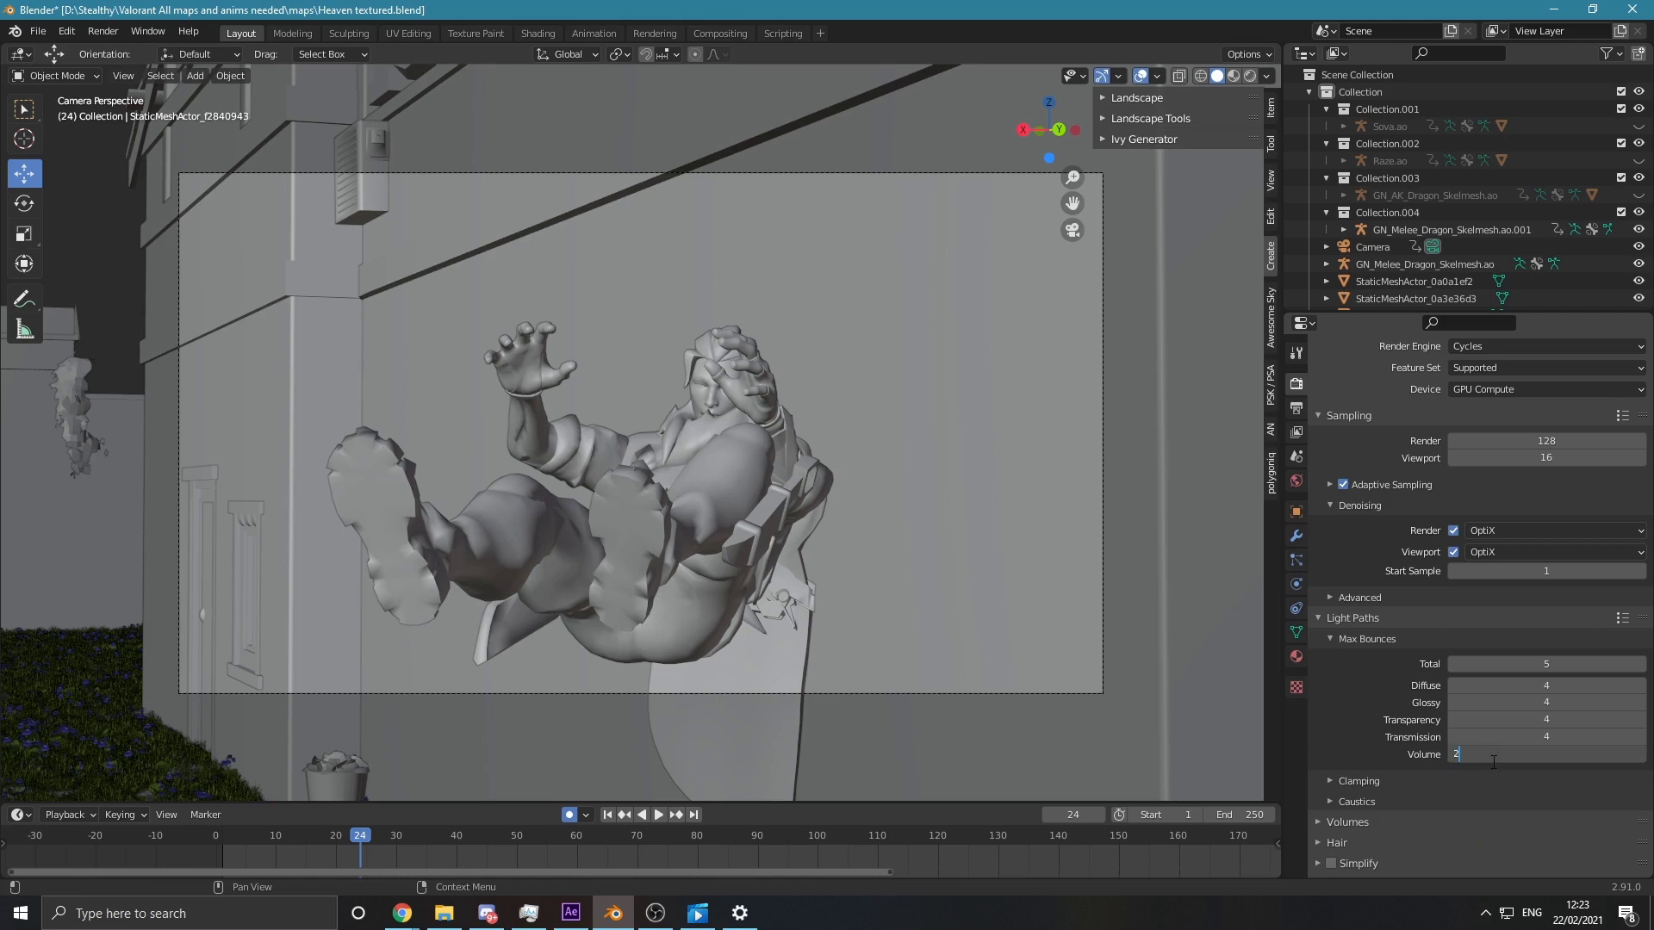
{"action": "scroll", "coordinate": [1347, 760], "scroll_direction": "down", "scroll_amount": 3}
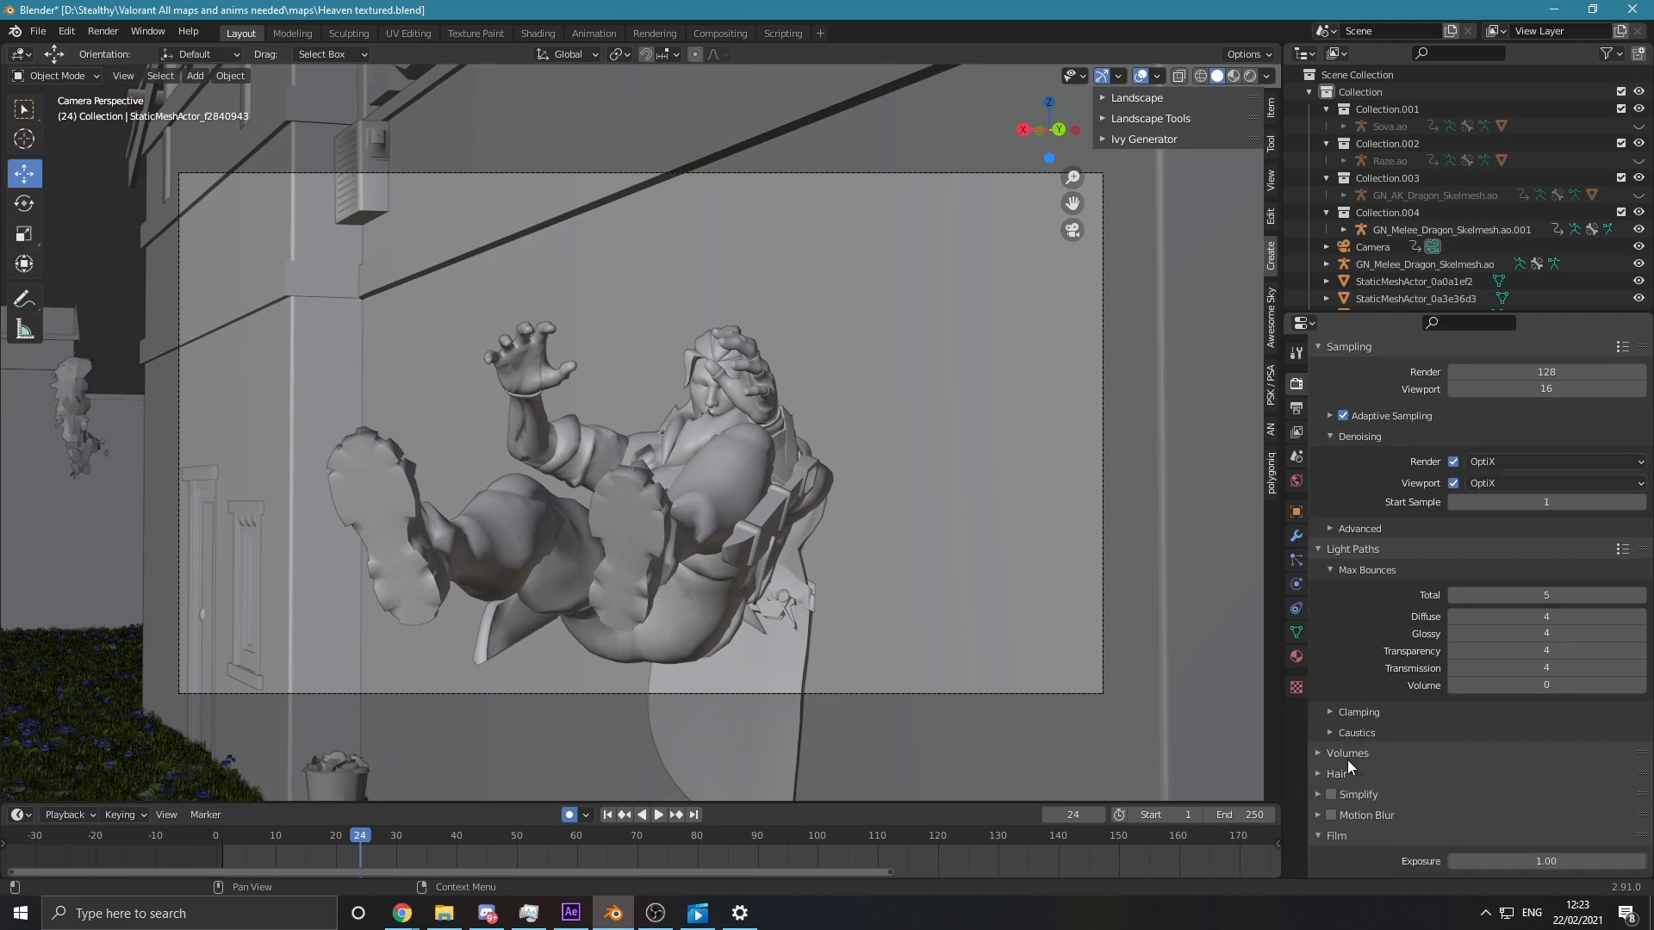
{"action": "left_click", "coordinate": [1330, 677]}
{"action": "left_click", "coordinate": [1332, 680]}
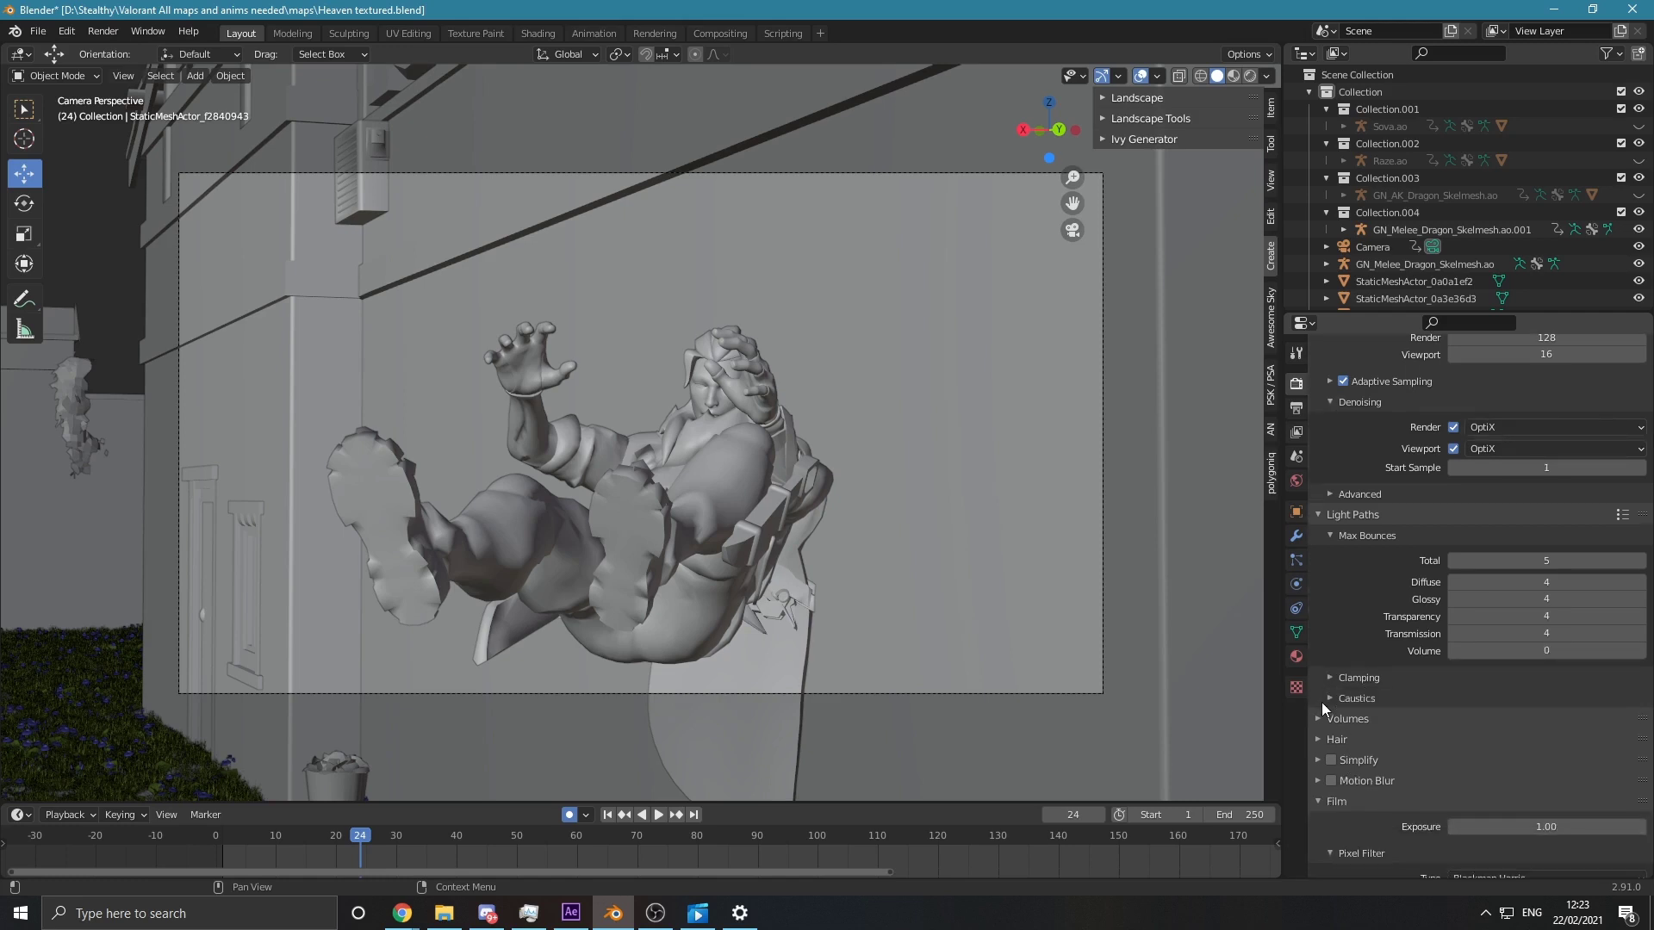
{"action": "left_click", "coordinate": [1321, 700]}
{"action": "scroll", "coordinate": [1419, 736], "scroll_direction": "down", "scroll_amount": 2}
{"action": "left_click", "coordinate": [1331, 629]}
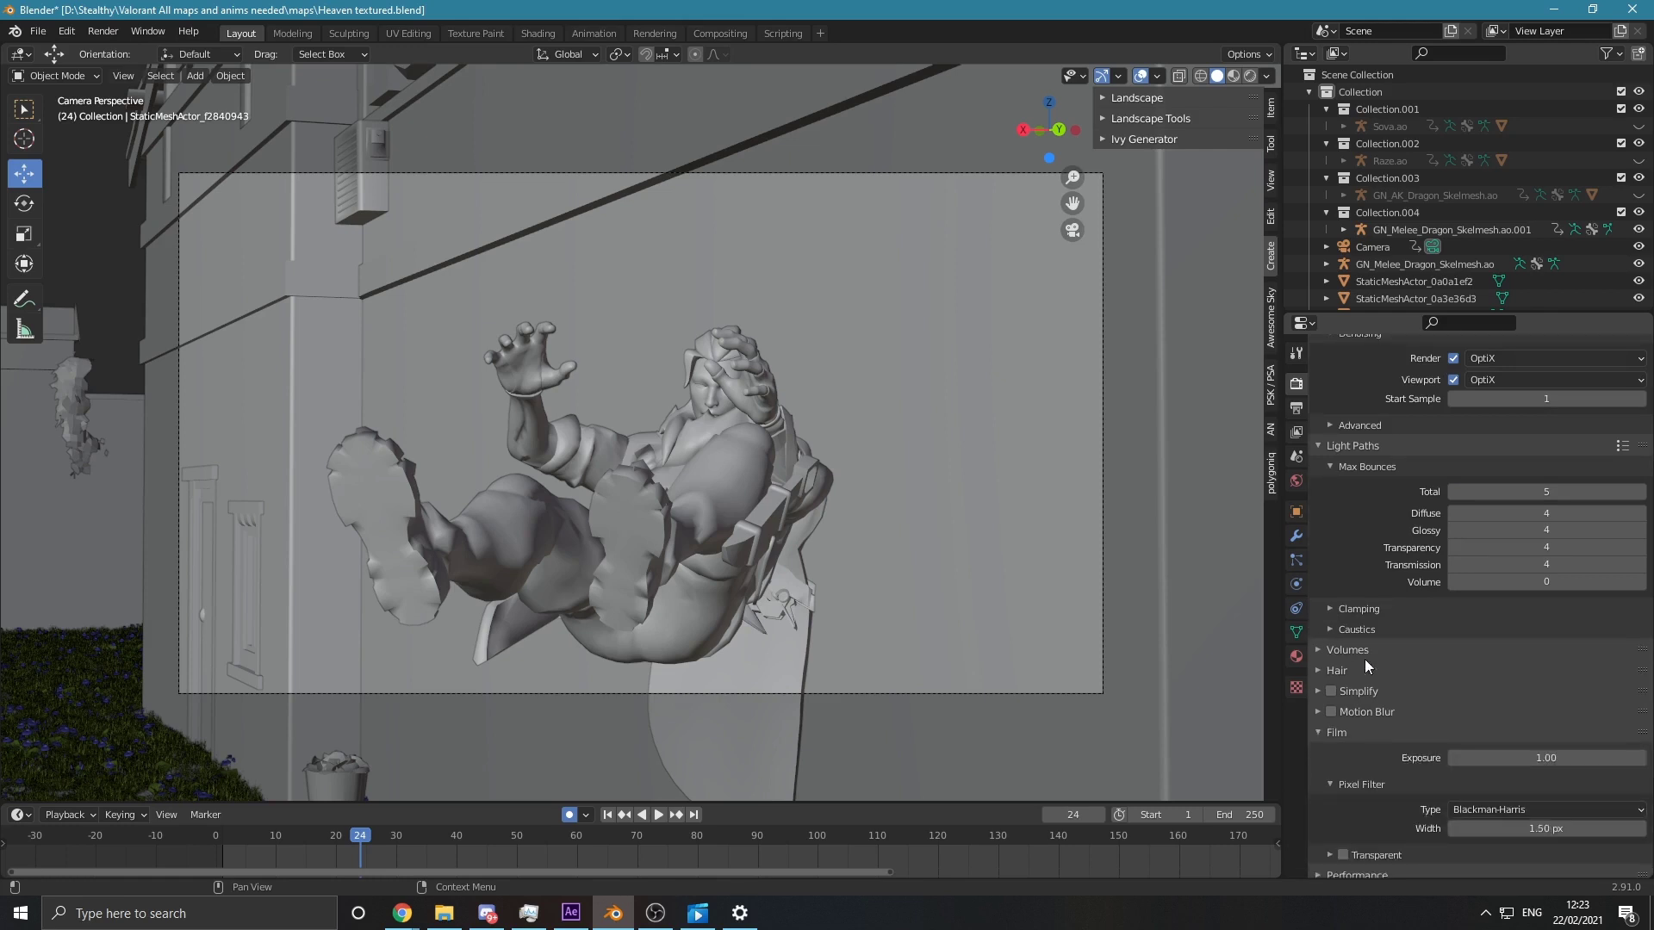
Step: Raise the film exposure to 1.12 and switch the viewport to rendered shading
{"action": "scroll", "coordinate": [1365, 659], "scroll_direction": "down", "scroll_amount": 2}
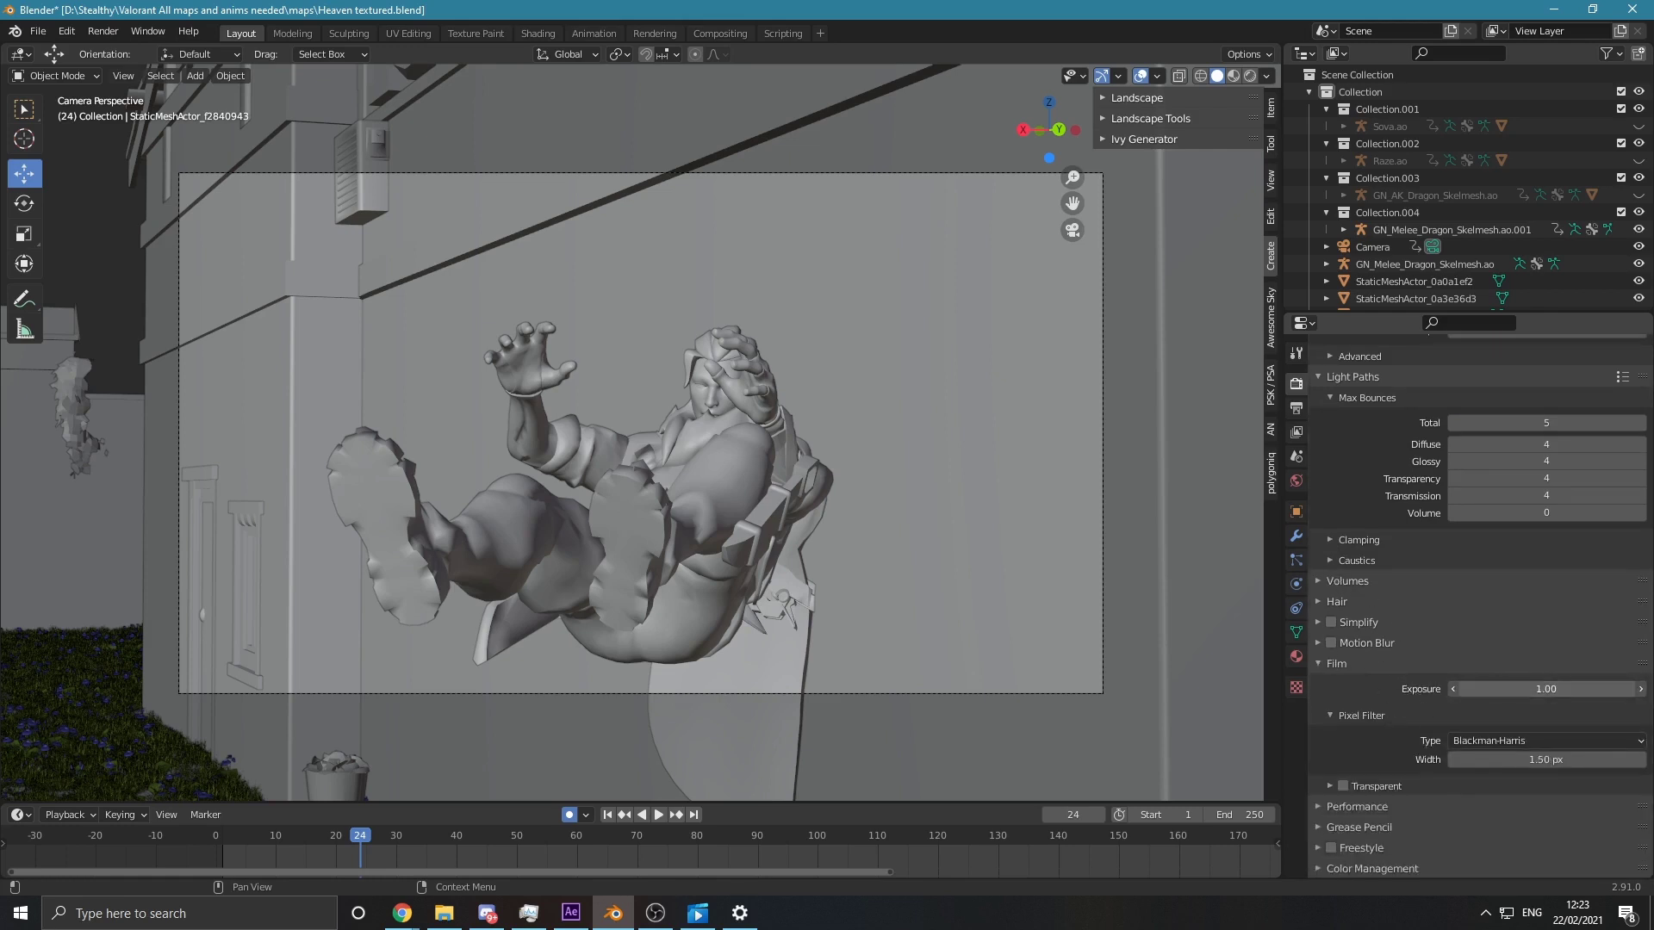
{"action": "left_click", "coordinate": [1453, 689]}
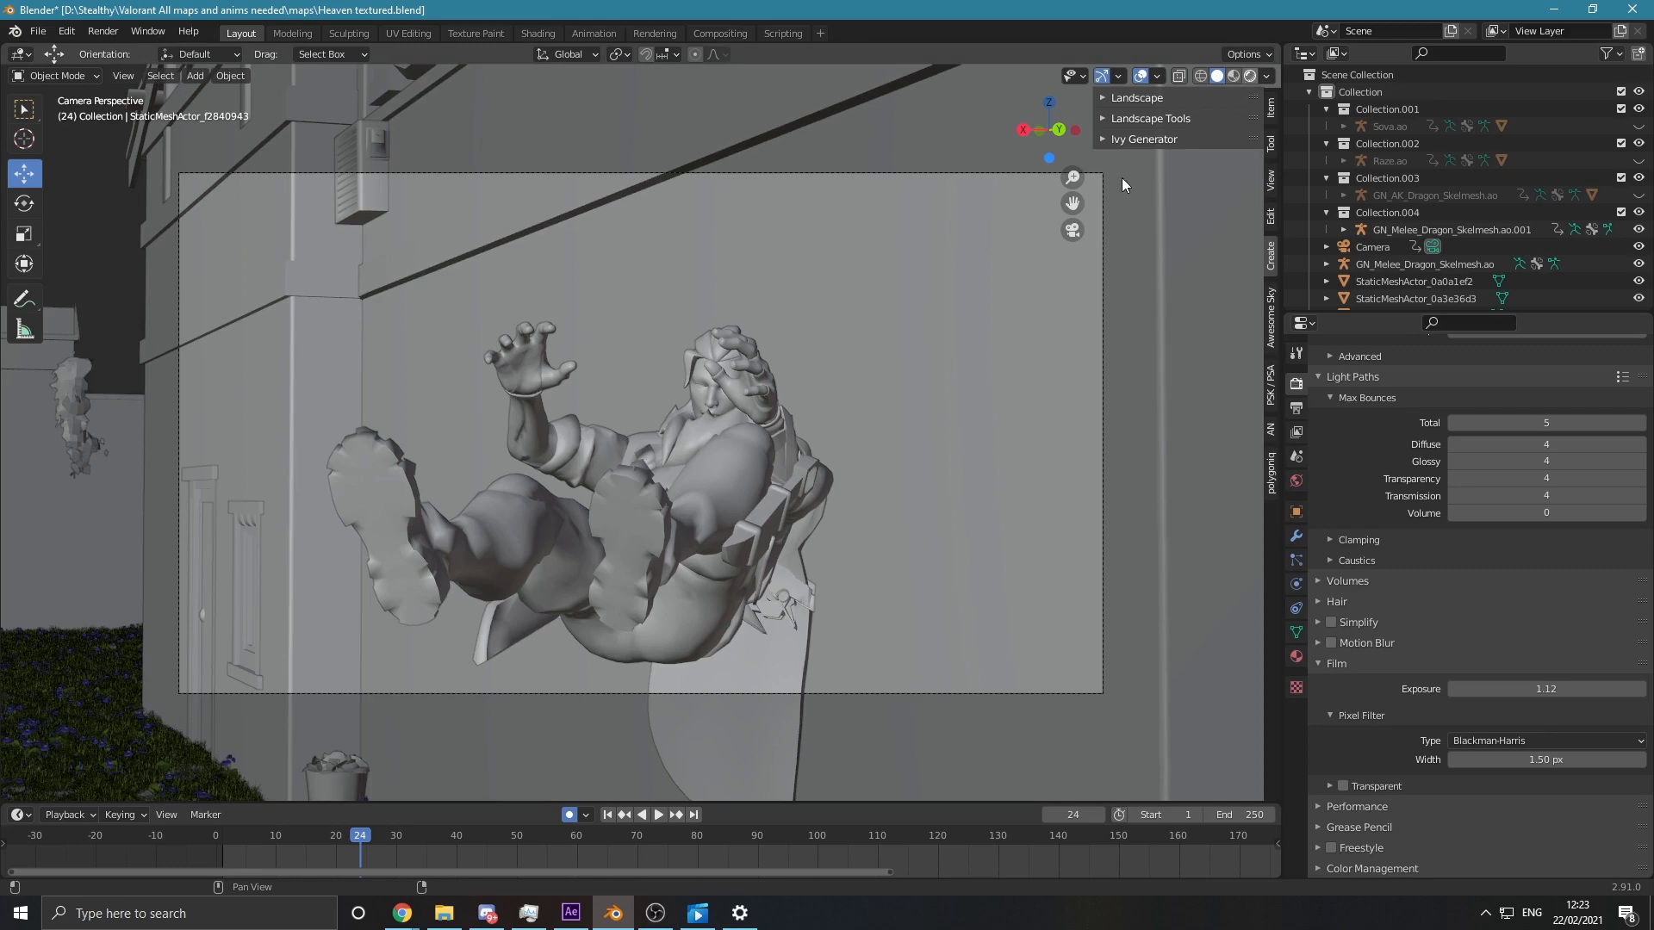
{"action": "left_click", "coordinate": [1249, 76]}
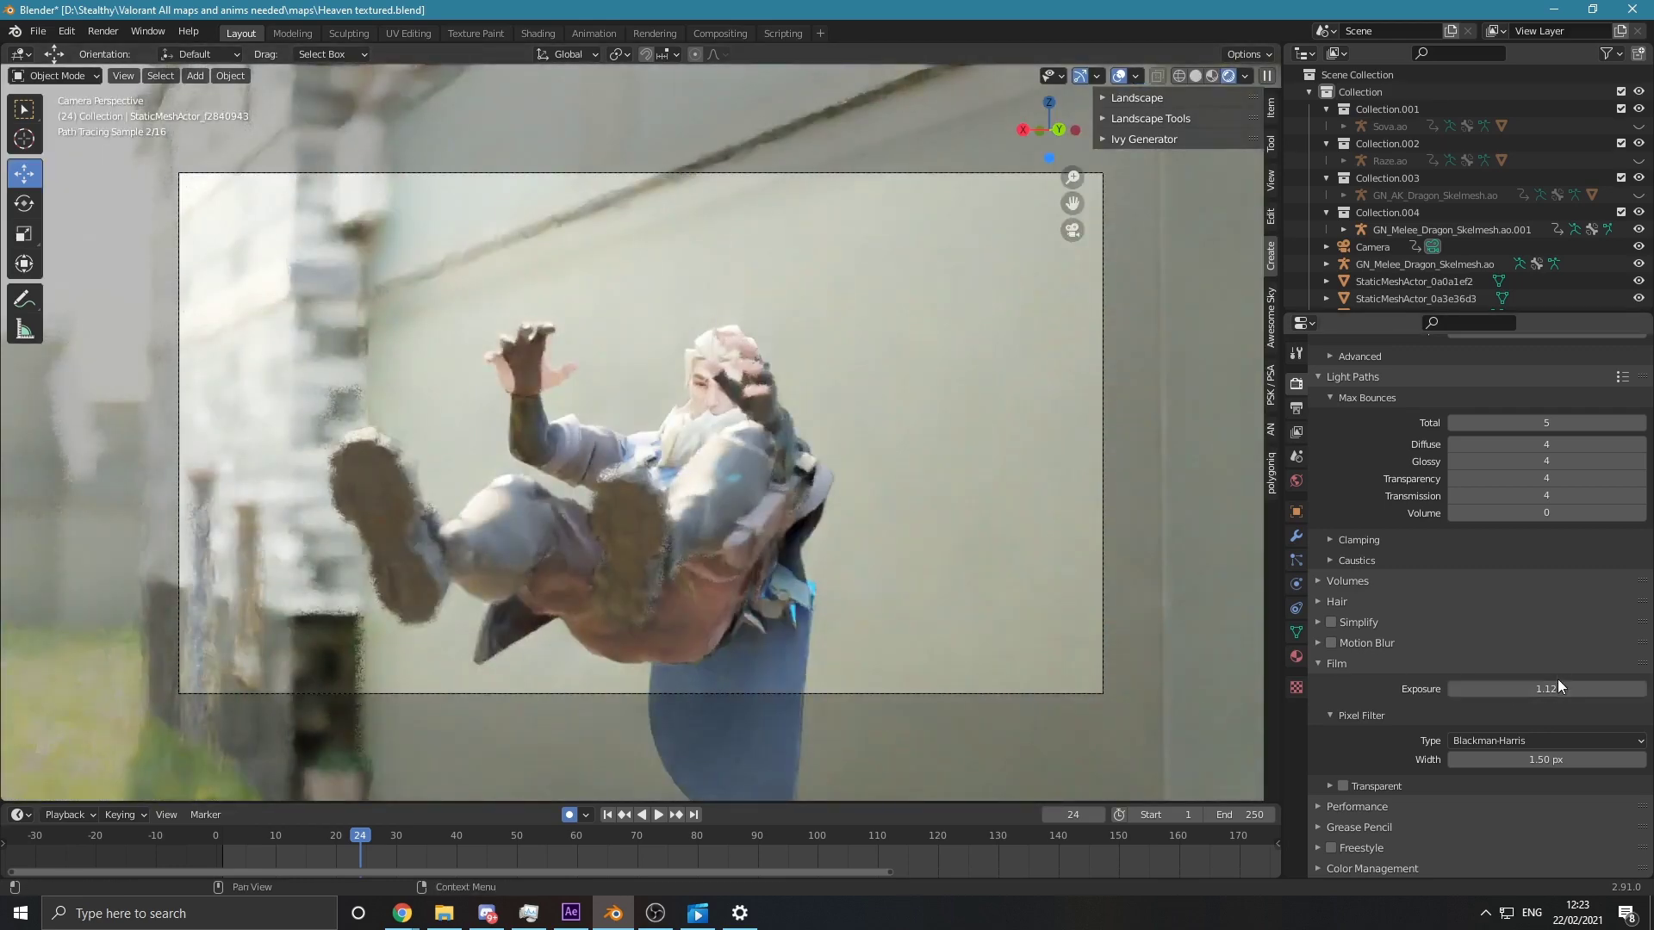
Step: Test a film exposure of 3.49 in the rendered preview and reset it to 1
{"action": "left_click_drag", "start_coordinate": [1544, 692], "coordinate": [1636, 692]}
{"action": "left_click", "coordinate": [1543, 693]}
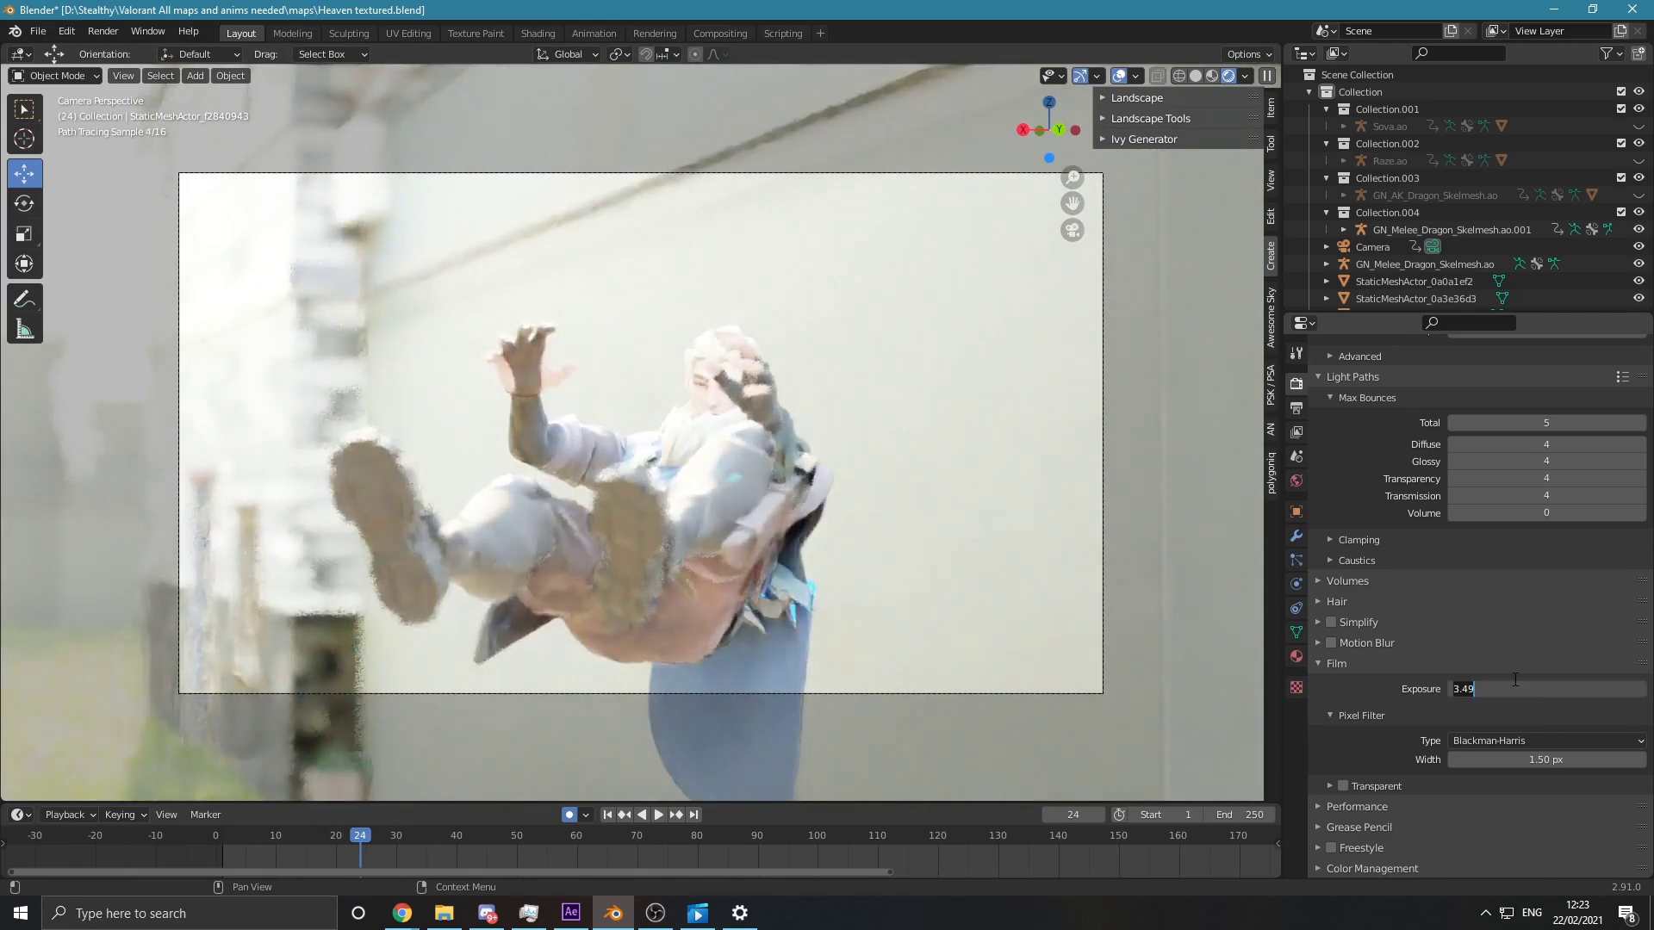
{"action": "type", "text": "1"}
{"action": "key", "text": "Return"}
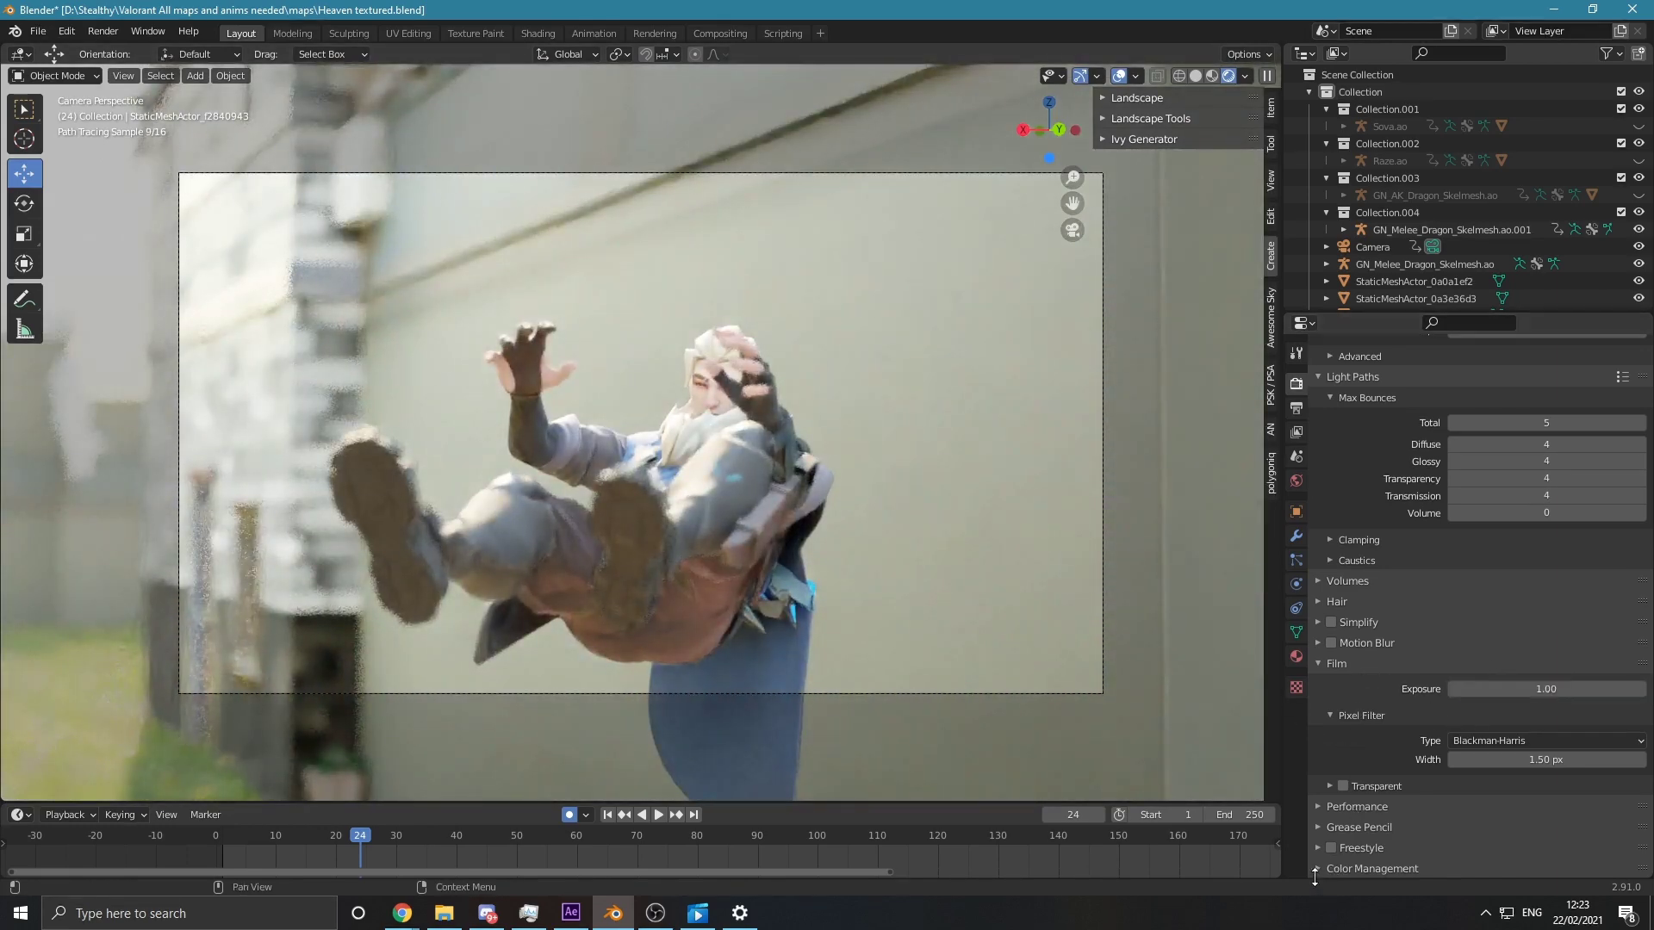
Step: Try the Very High Contrast look in the color management settings and restore it to None
{"action": "scroll", "coordinate": [1378, 853], "scroll_direction": "down", "scroll_amount": 4}
{"action": "left_click", "coordinate": [1381, 829]}
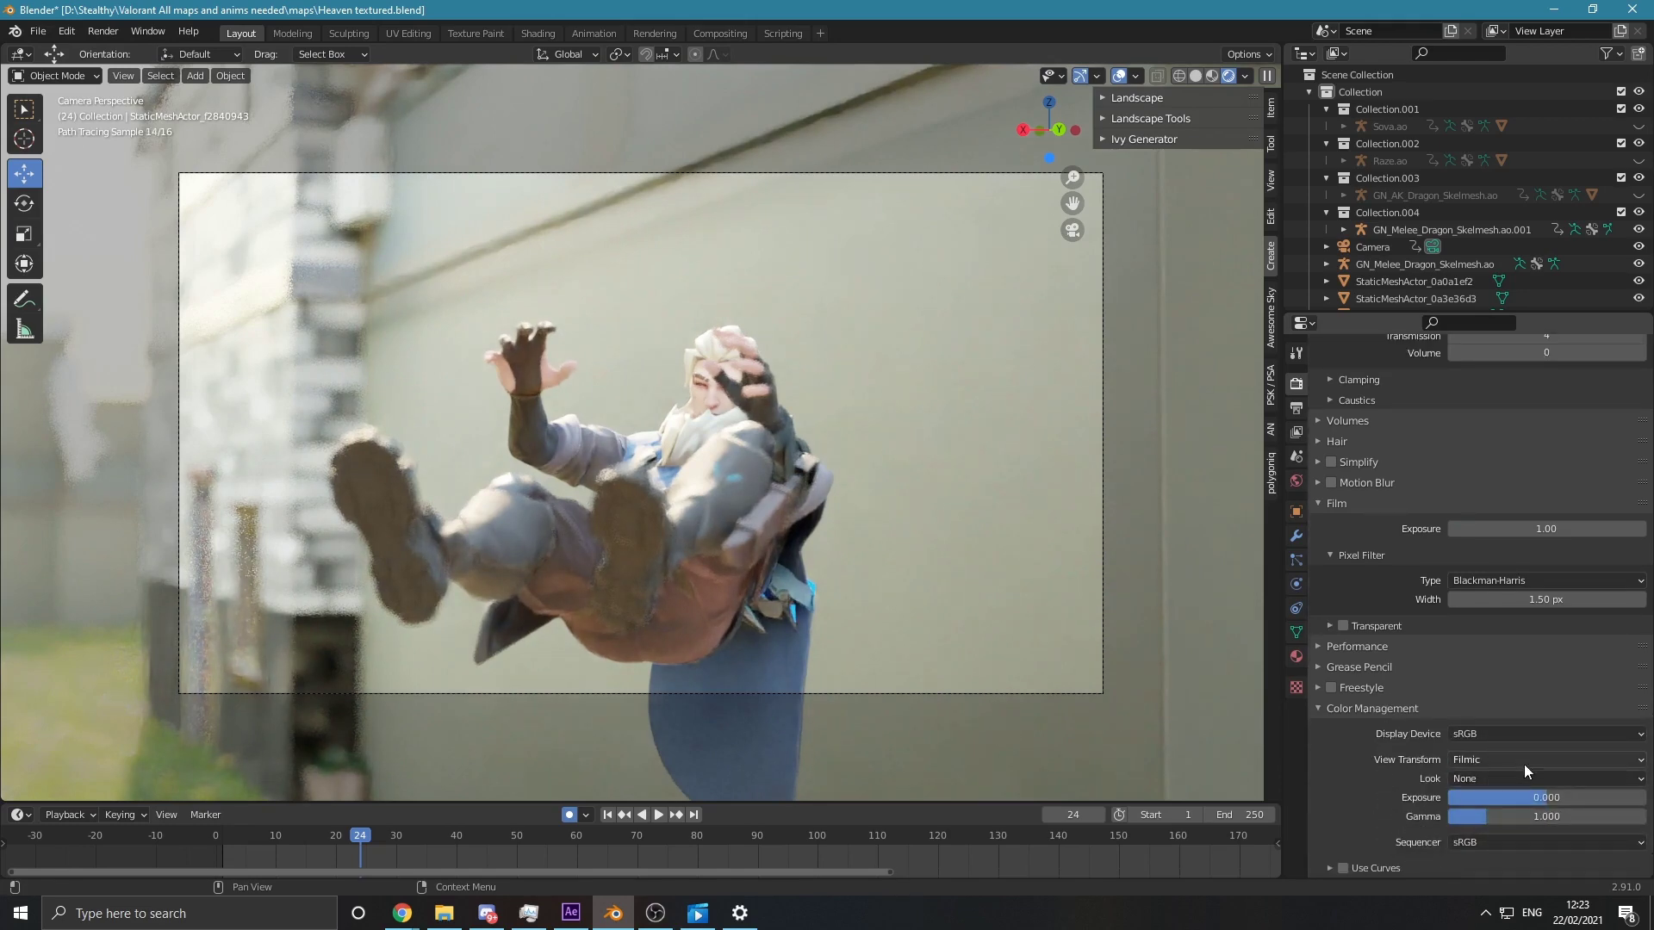
{"action": "left_click", "coordinate": [1479, 780]}
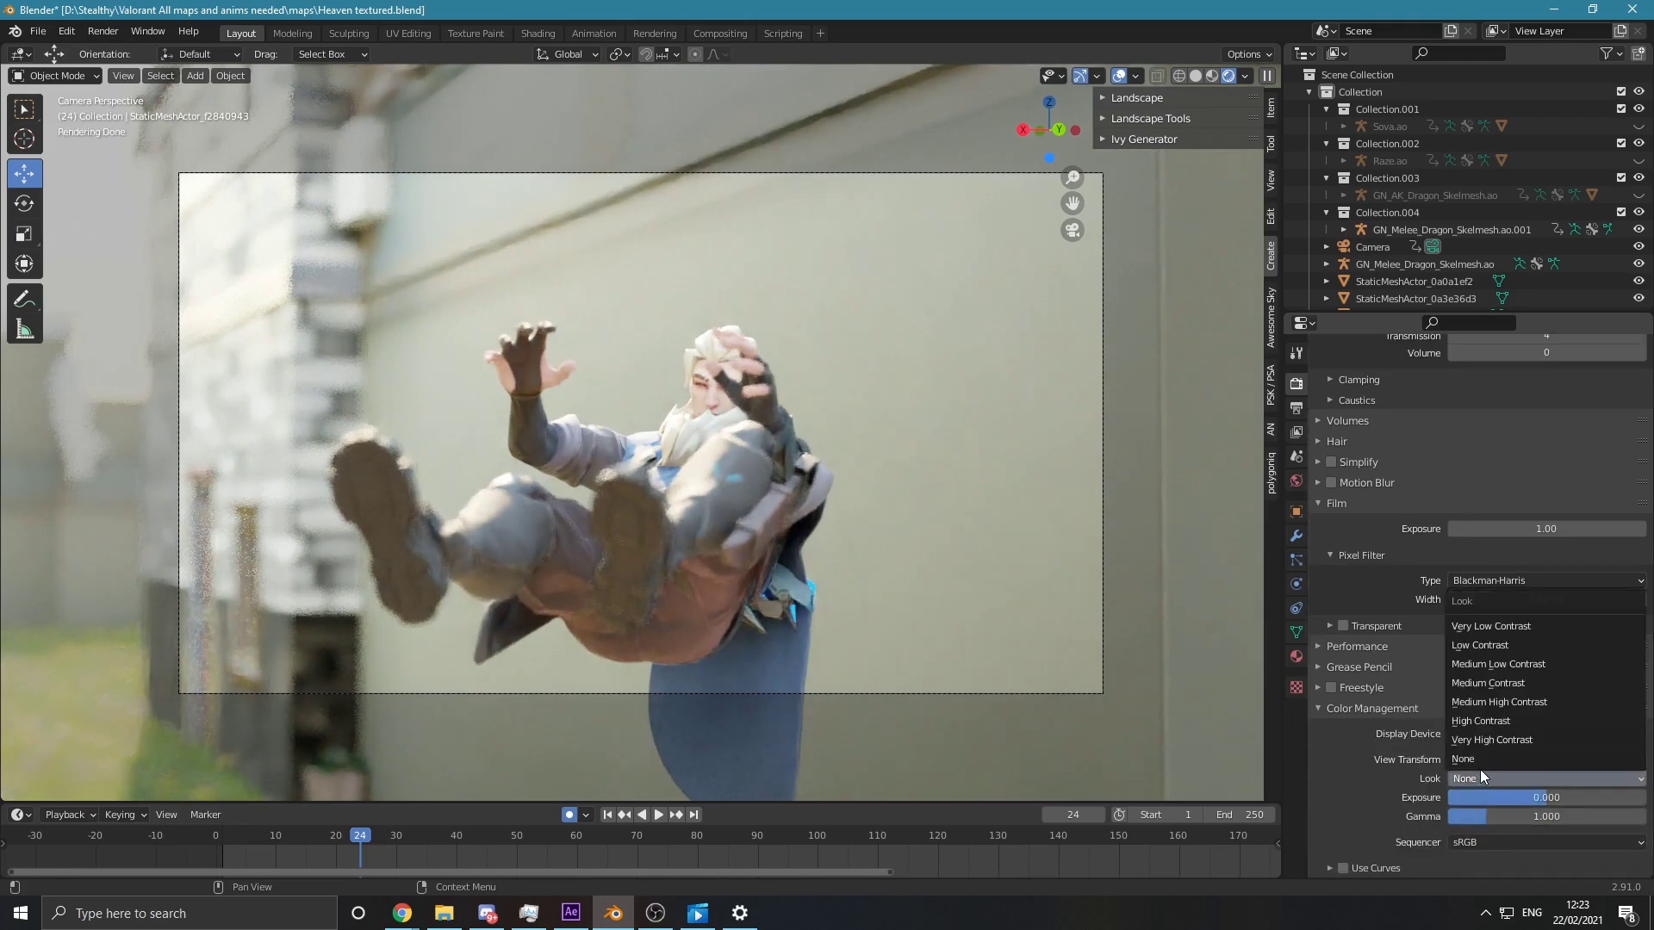
{"action": "left_click", "coordinate": [1499, 742]}
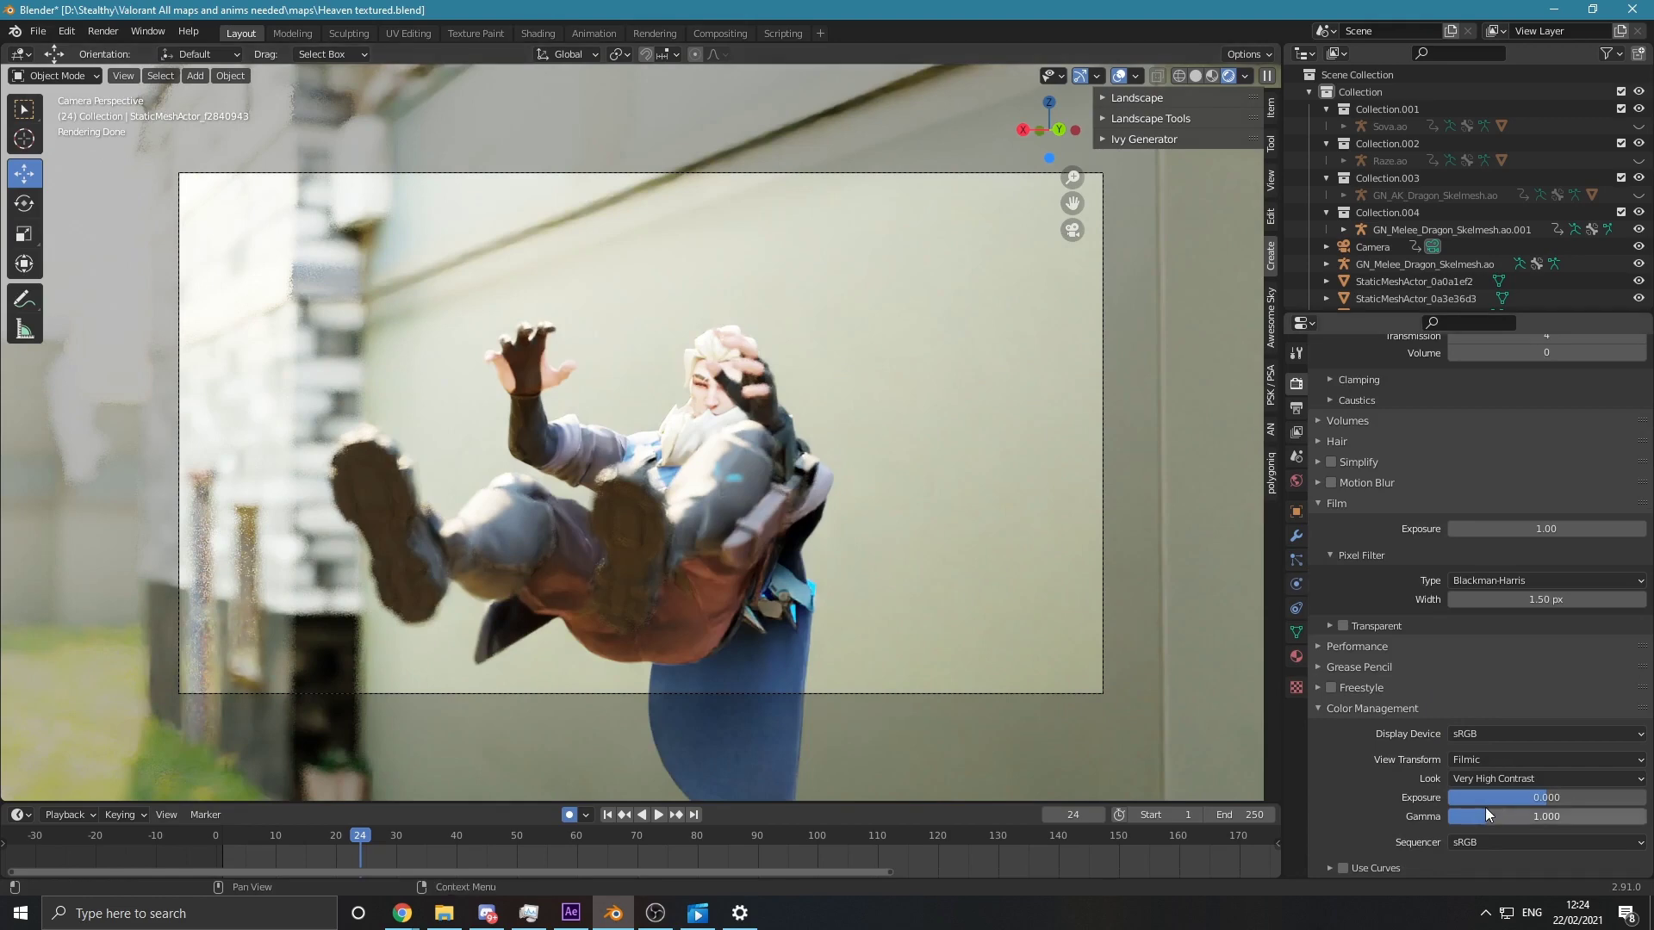
{"action": "left_click", "coordinate": [1461, 780]}
{"action": "left_click", "coordinate": [1461, 757]}
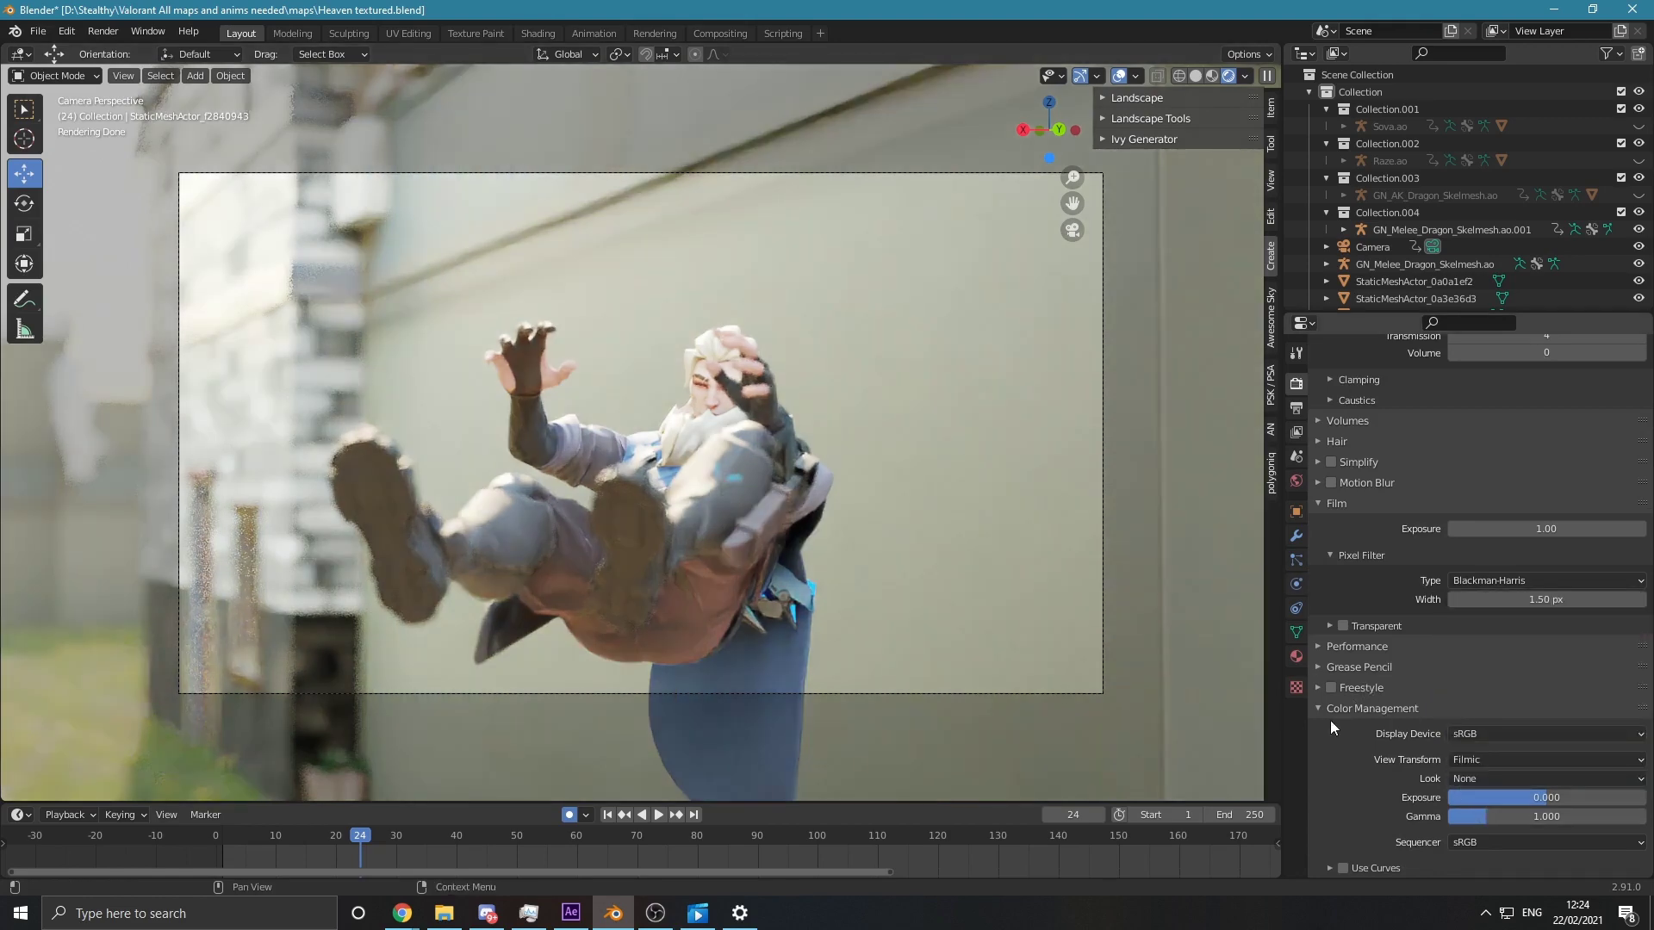
Step: Examine the output settings for resolution, frame range, frame rate, output path and file format
{"action": "scroll", "coordinate": [1329, 720], "scroll_direction": "up", "scroll_amount": 5}
{"action": "left_click", "coordinate": [1296, 407]}
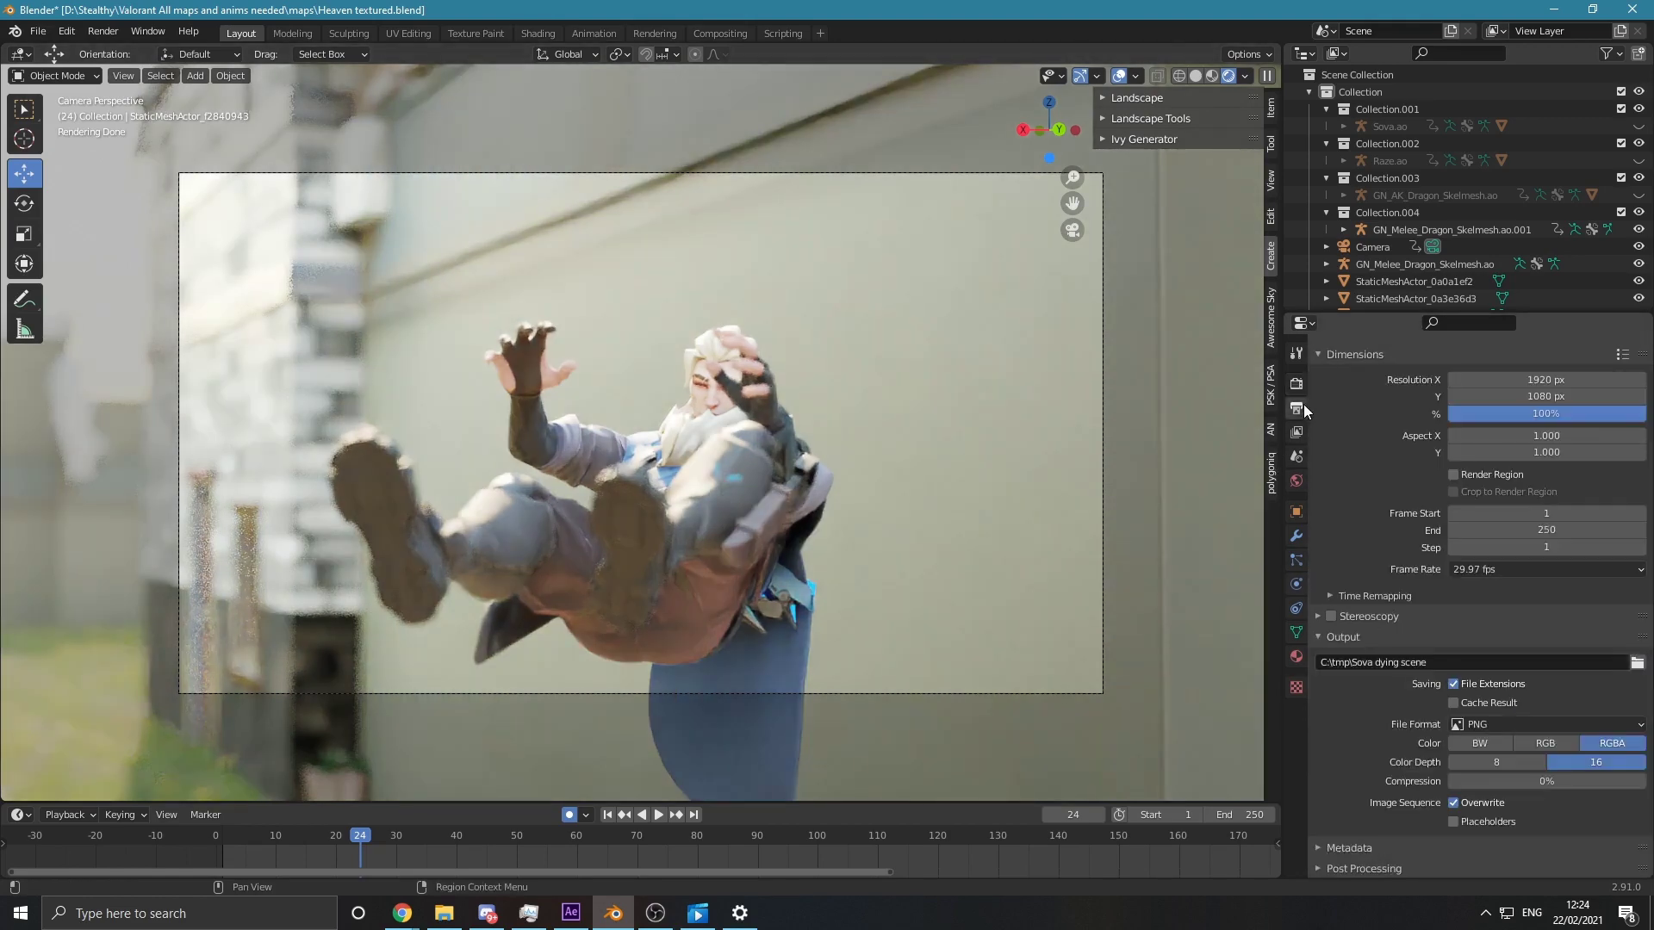
{"action": "scroll", "coordinate": [1459, 498], "scroll_direction": "up", "scroll_amount": 1}
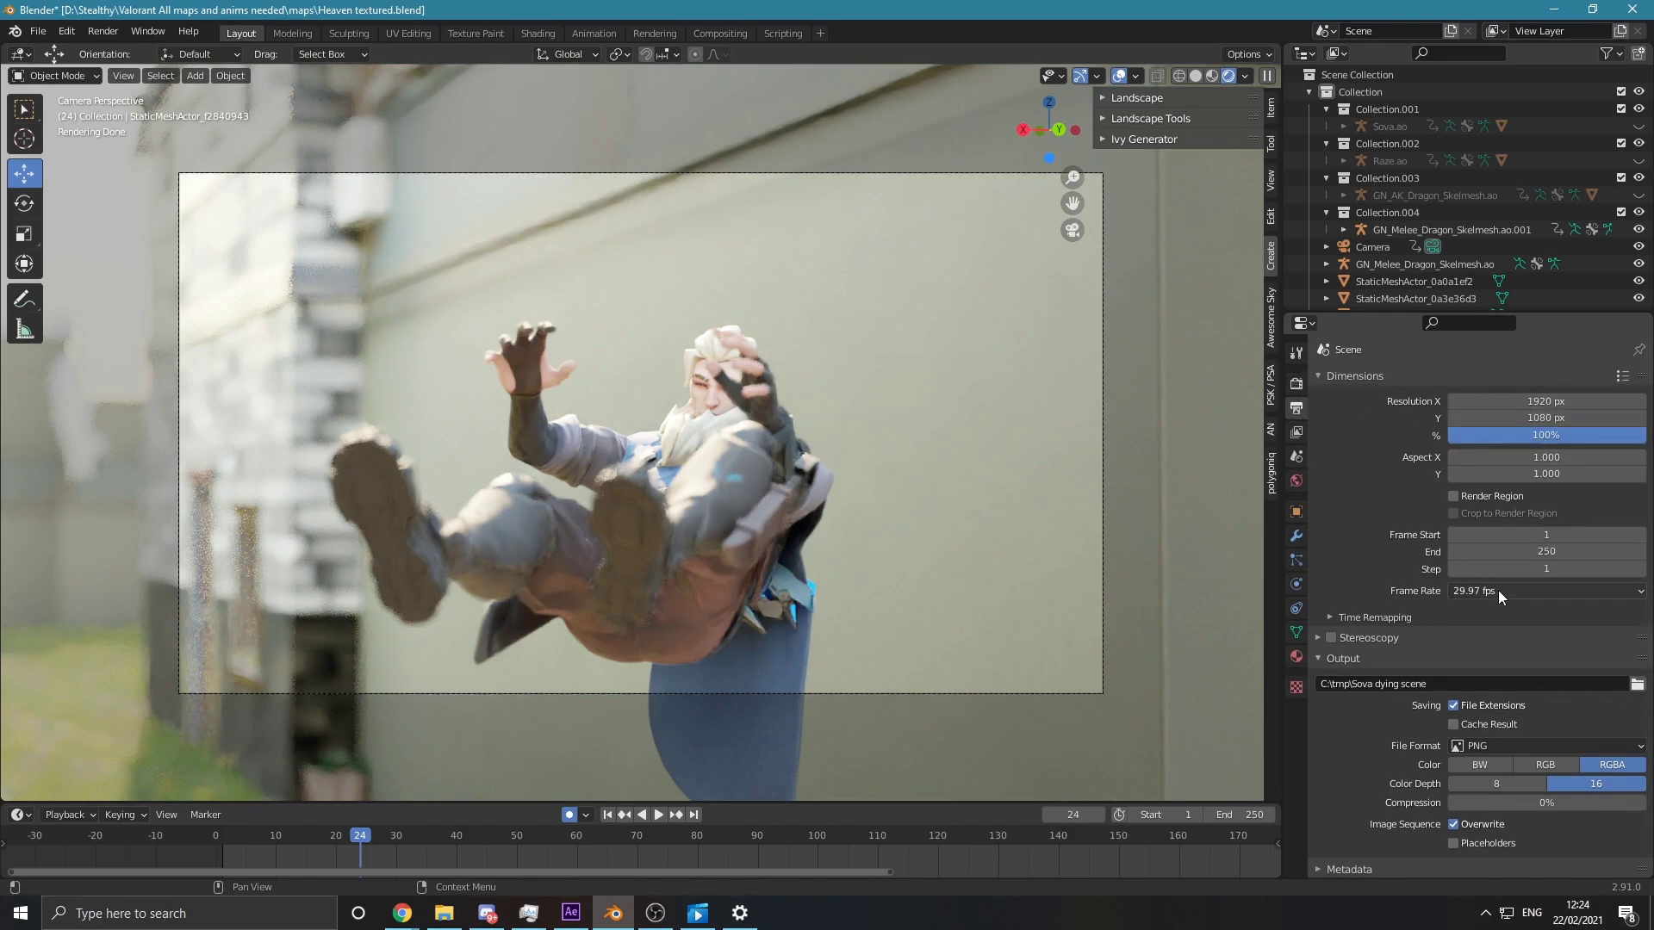
{"action": "left_click", "coordinate": [1468, 594]}
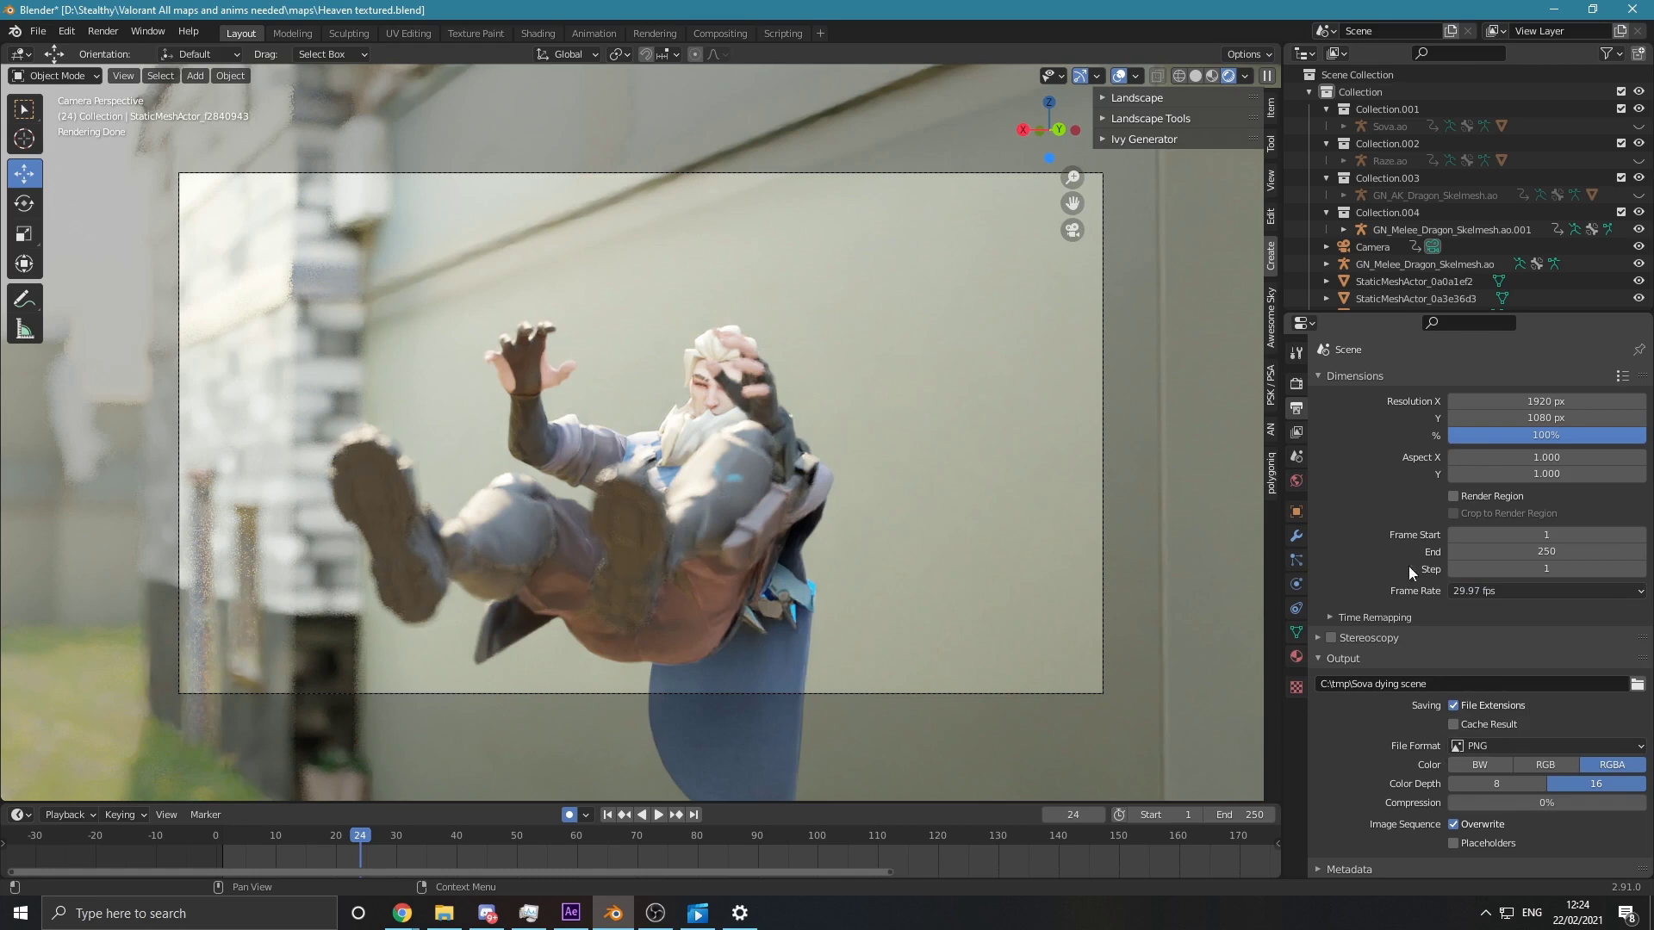
{"action": "scroll", "coordinate": [1367, 666], "scroll_direction": "down", "scroll_amount": 1}
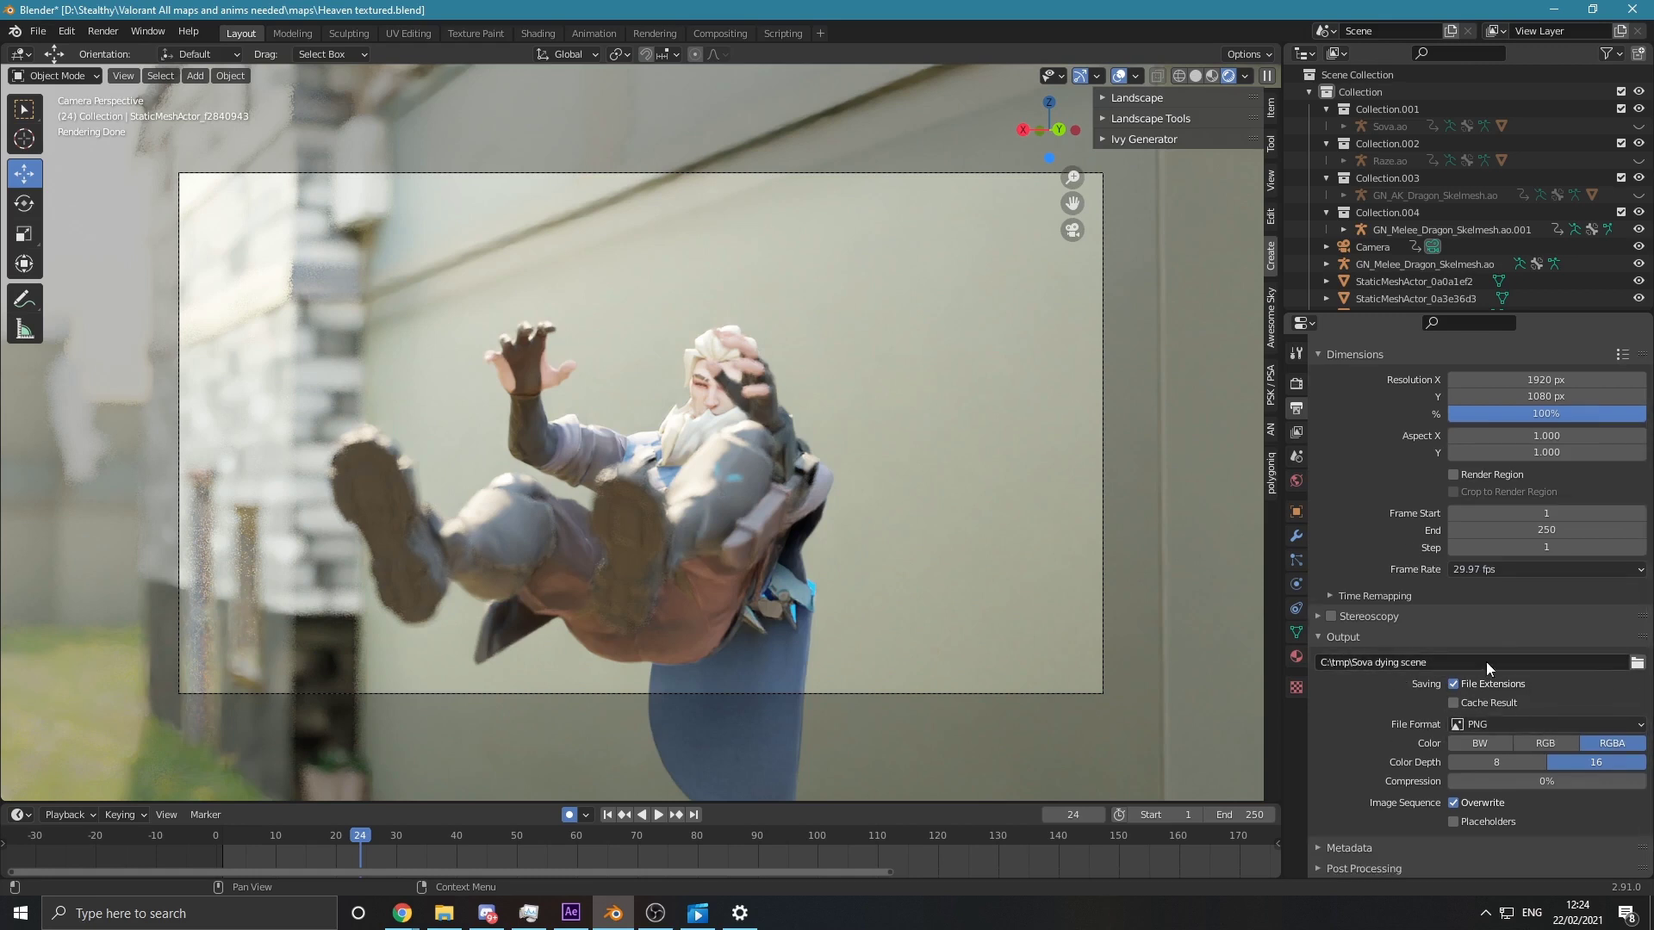
{"action": "left_click", "coordinate": [1474, 724]}
{"action": "left_click", "coordinate": [1500, 786]}
{"action": "type", "text": "2"}
{"action": "key", "text": "Escape"}
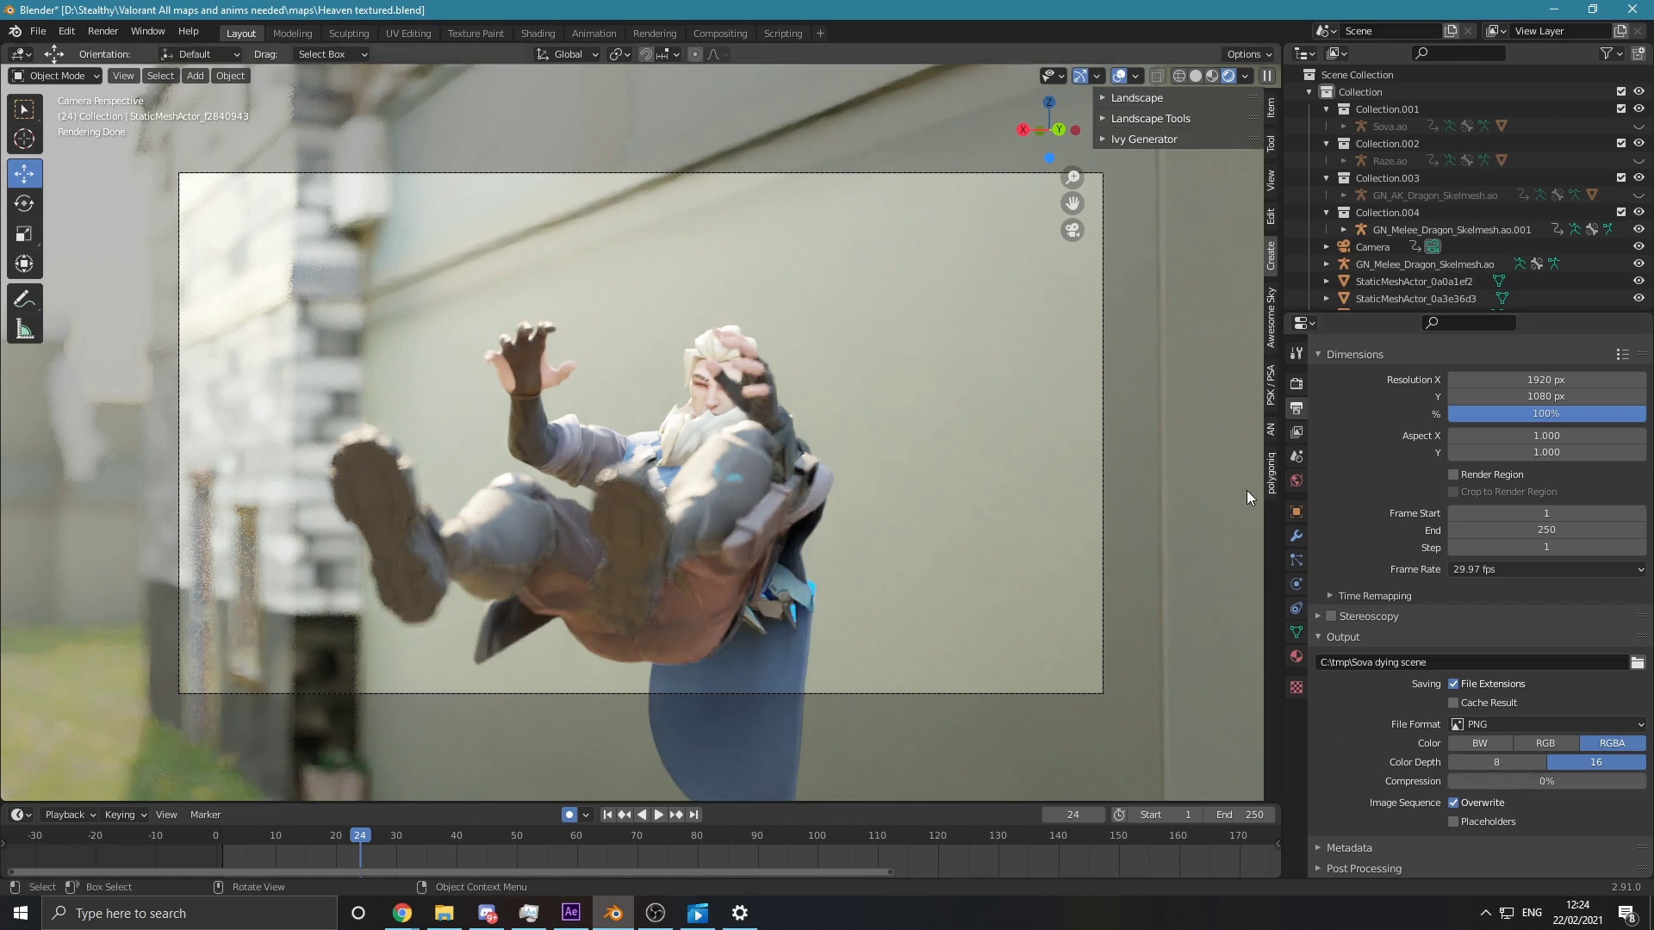
Step: Examine the view layer's render passes, from the data and light passes down to Cryptomatte and denoising
{"action": "left_click", "coordinate": [1296, 432]}
{"action": "scroll", "coordinate": [1434, 500], "scroll_direction": "down", "scroll_amount": 3}
{"action": "scroll", "coordinate": [1412, 533], "scroll_direction": "down", "scroll_amount": 10}
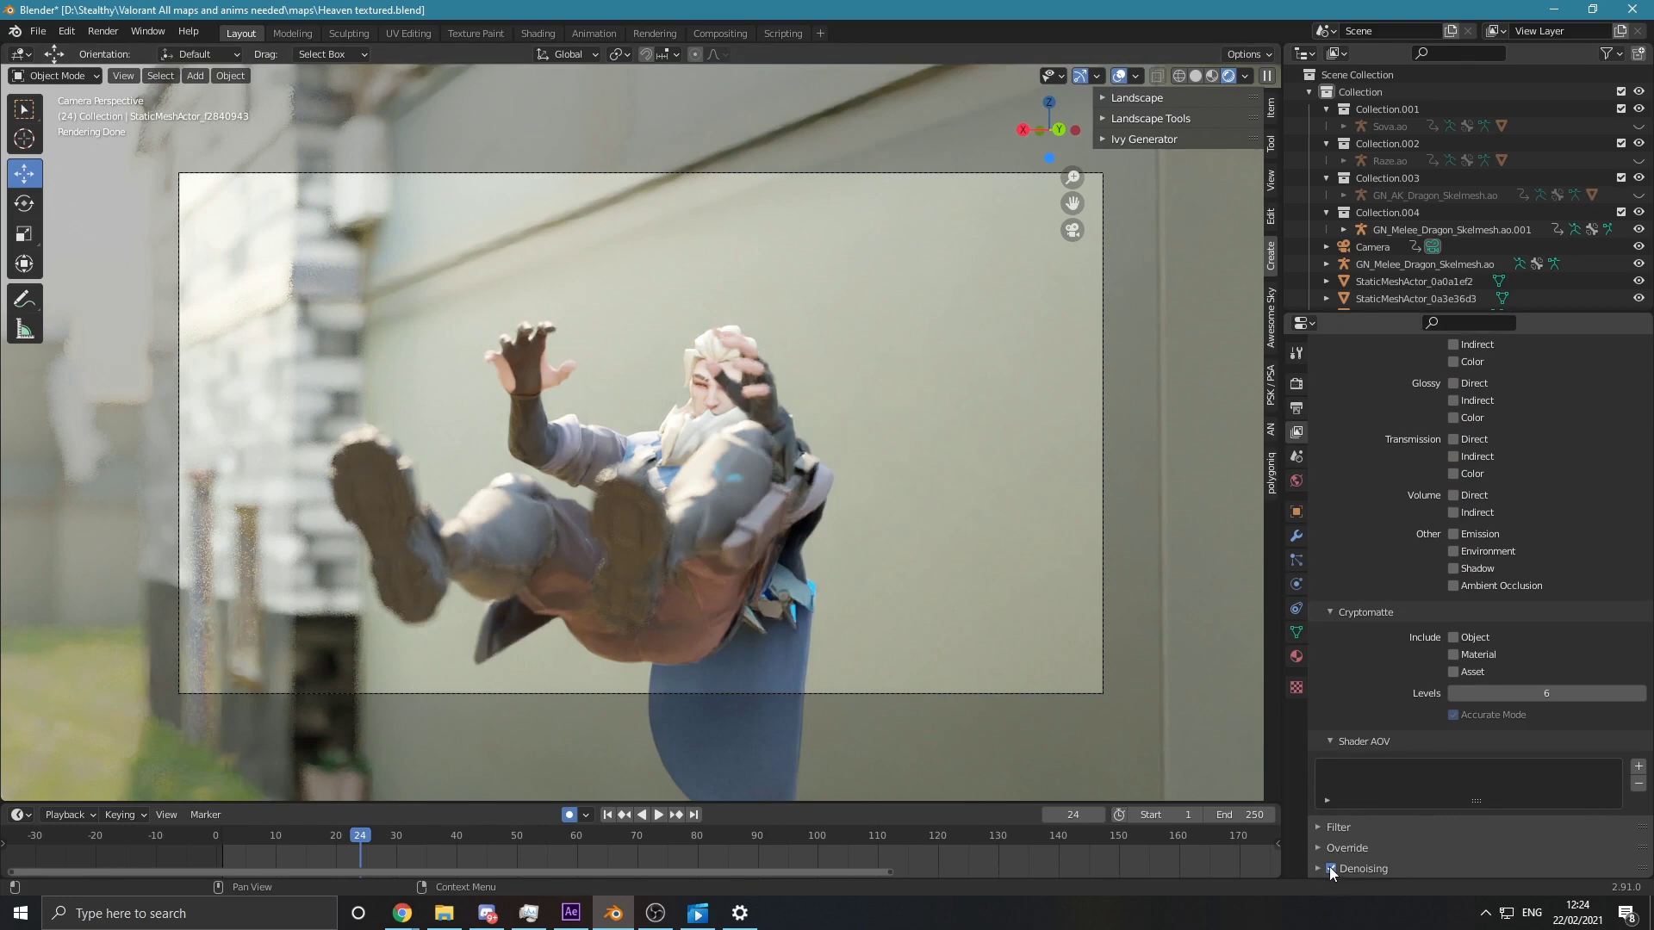
{"action": "scroll", "coordinate": [1387, 669], "scroll_direction": "up", "scroll_amount": 10}
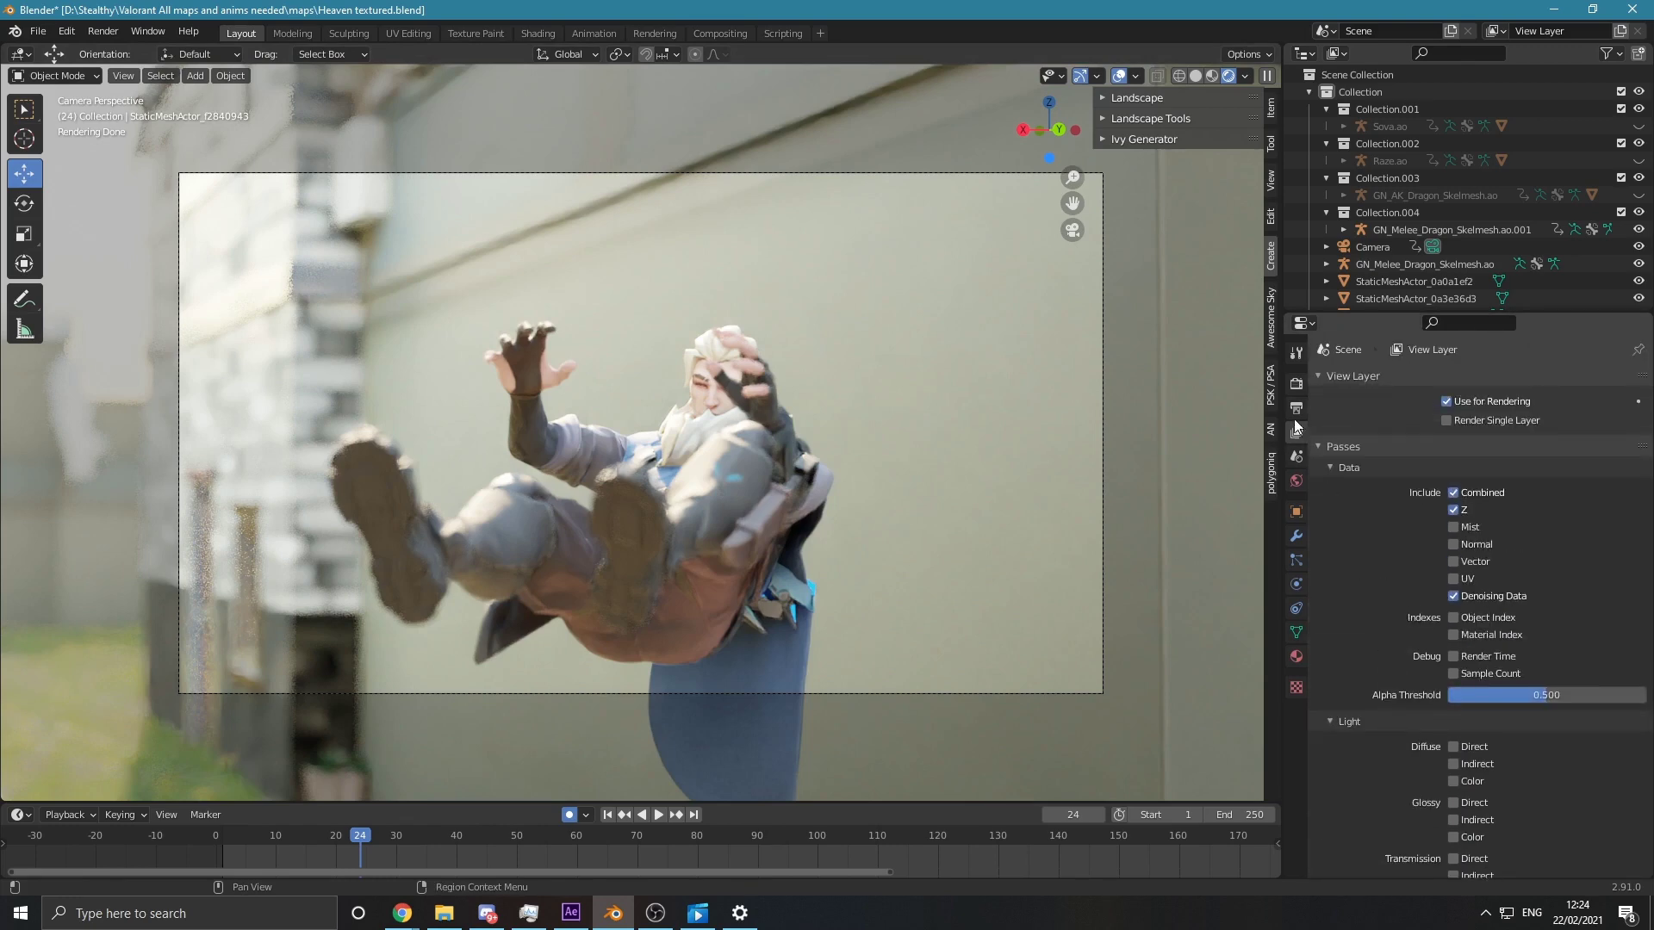
Step: Enable Ambient Occlusion and Bloom in the Eevee render settings
{"action": "left_click", "coordinate": [1297, 384]}
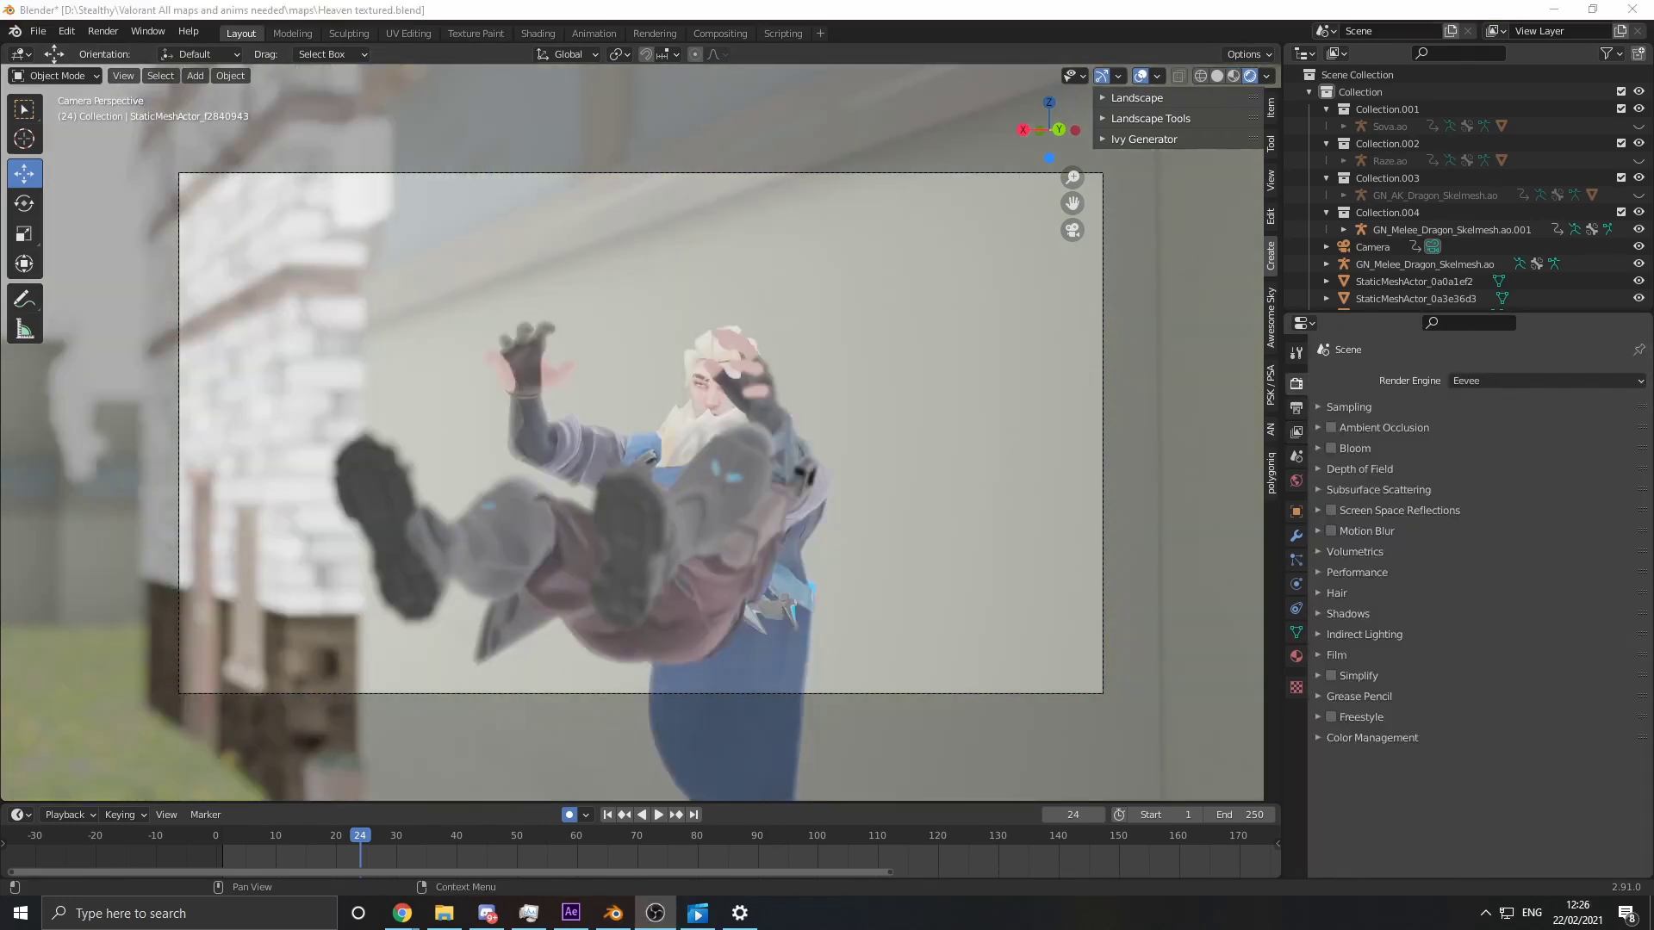
{"action": "left_click", "coordinate": [1332, 427]}
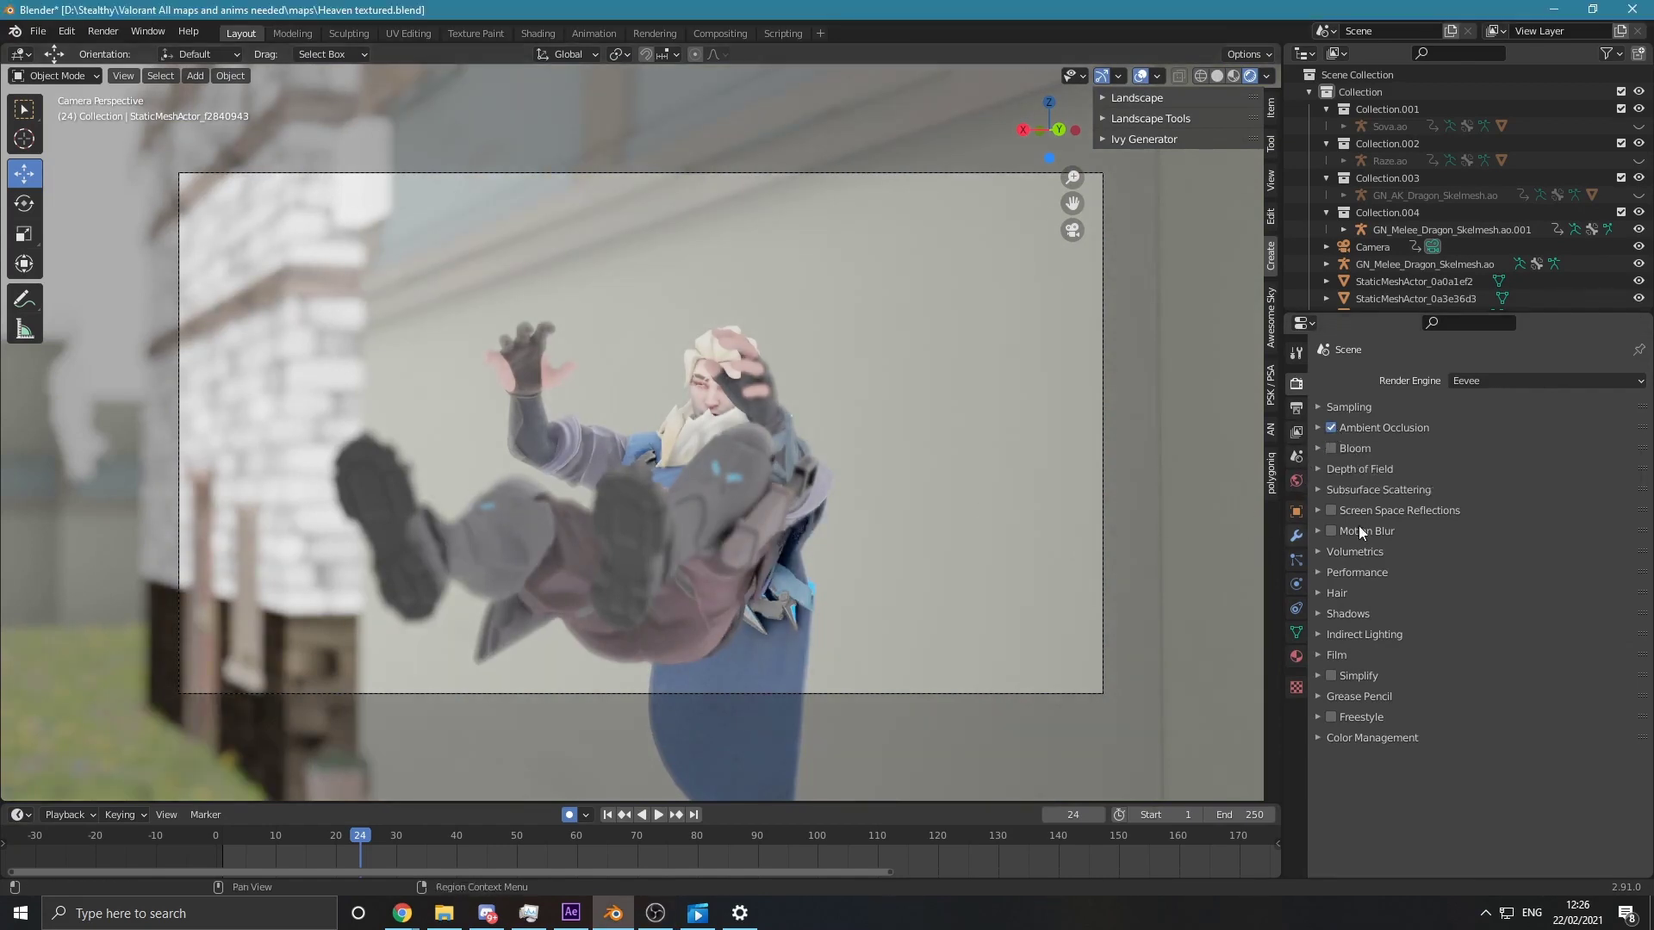
{"action": "left_click", "coordinate": [1331, 448]}
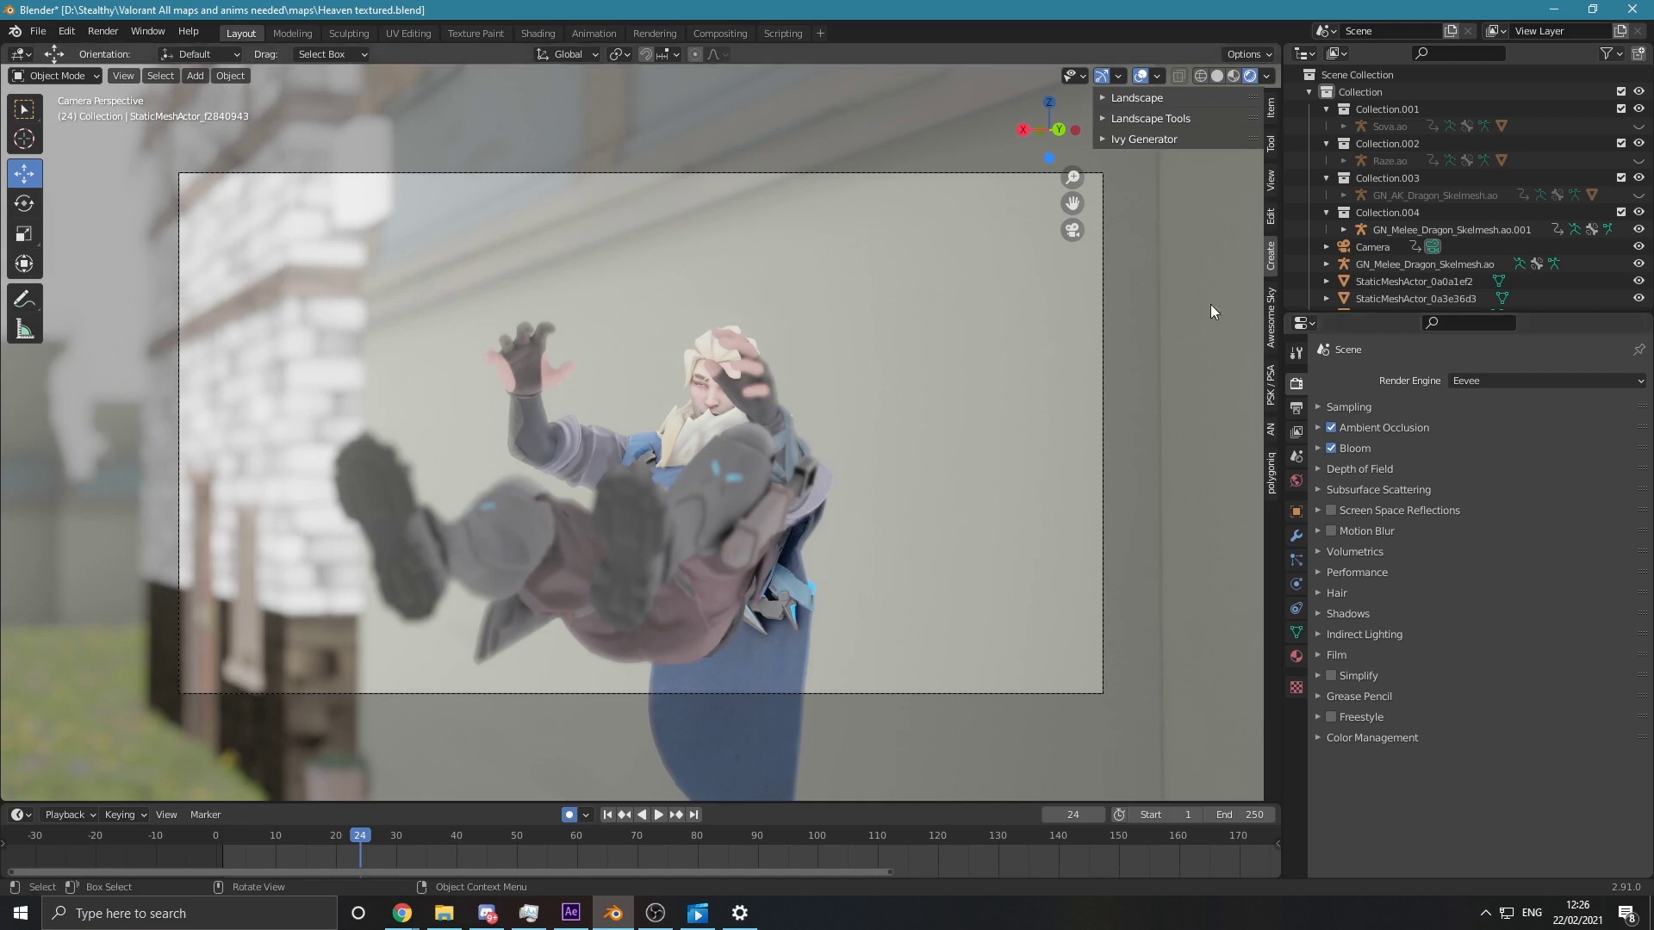
Step: Enable Screen Space Reflections for Eevee and set its trace precision to 1.000
{"action": "left_click", "coordinate": [1330, 510]}
{"action": "left_click", "coordinate": [1318, 509]}
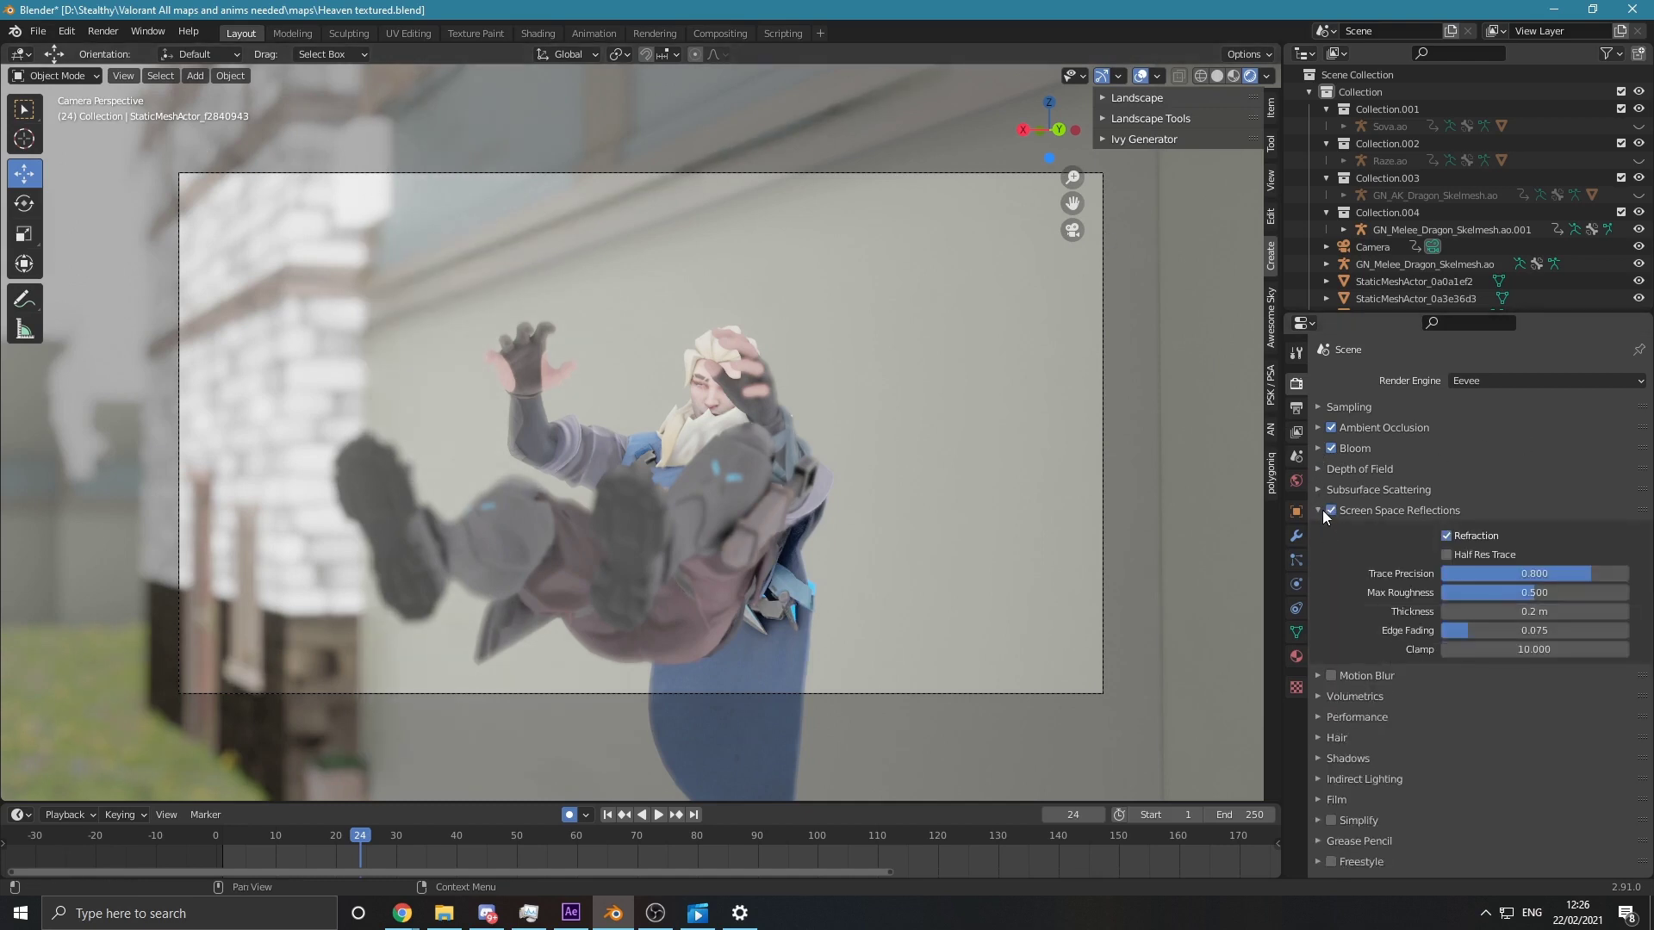
{"action": "mouse_move", "coordinate": [1591, 574]}
{"action": "left_mouse_down"}
{"action": "mouse_move", "coordinate": [1607, 574]}
{"action": "mouse_move", "coordinate": [1444, 574]}
{"action": "mouse_move", "coordinate": [1631, 573]}
{"action": "left_mouse_up"}
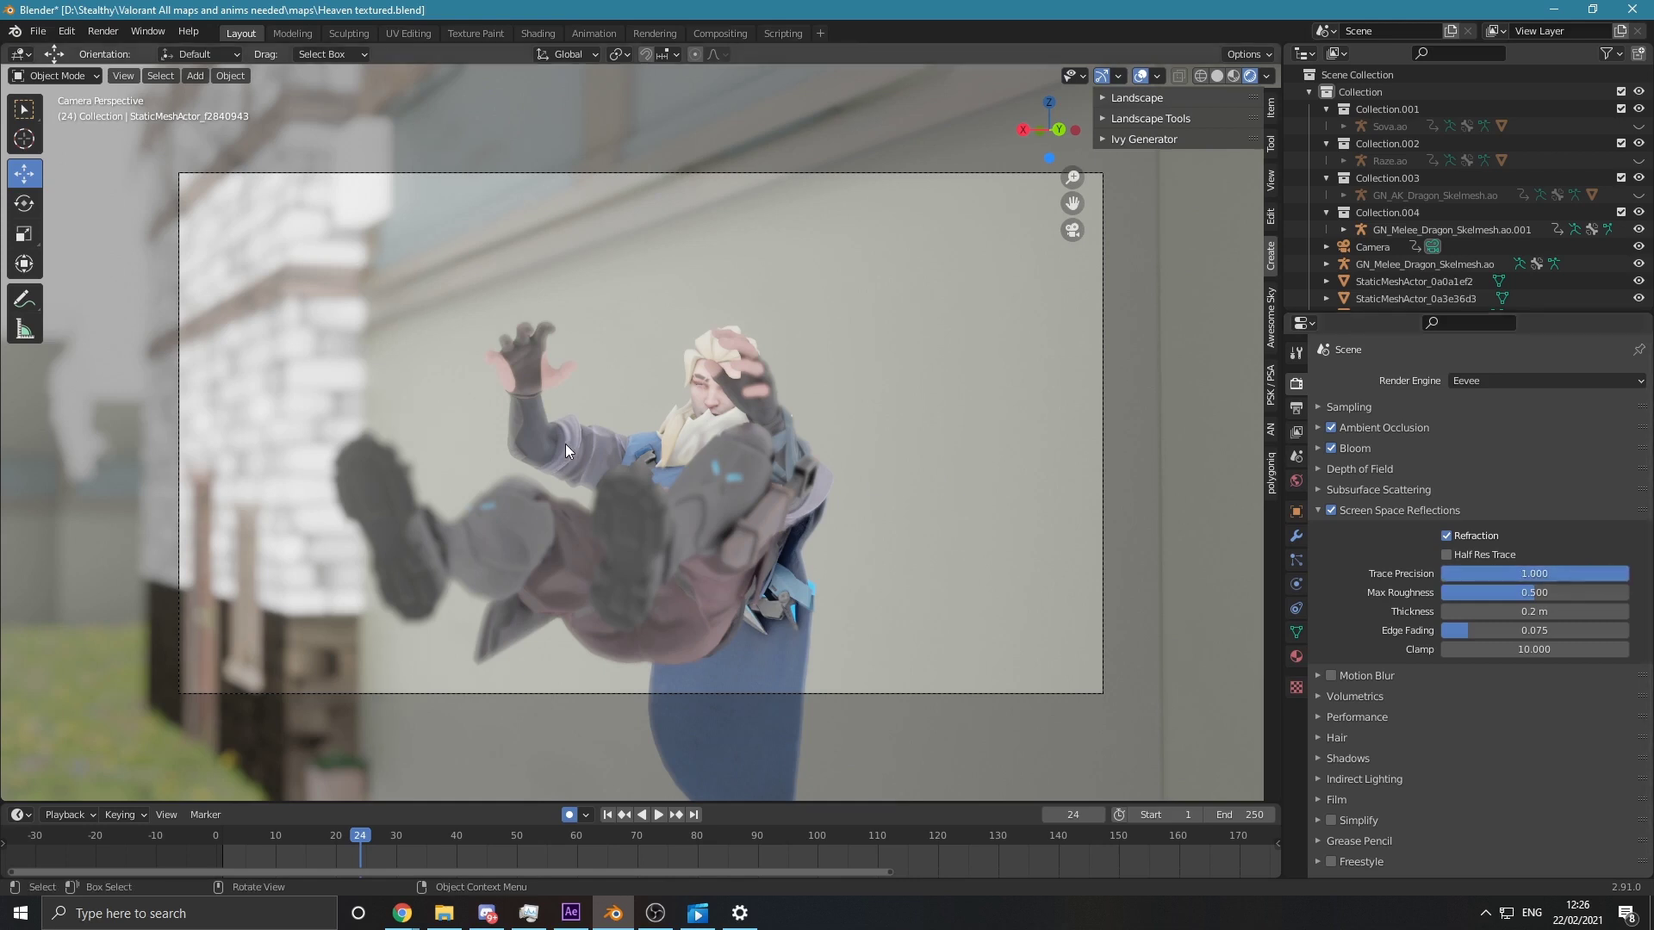
{"action": "left_click", "coordinate": [1318, 510]}
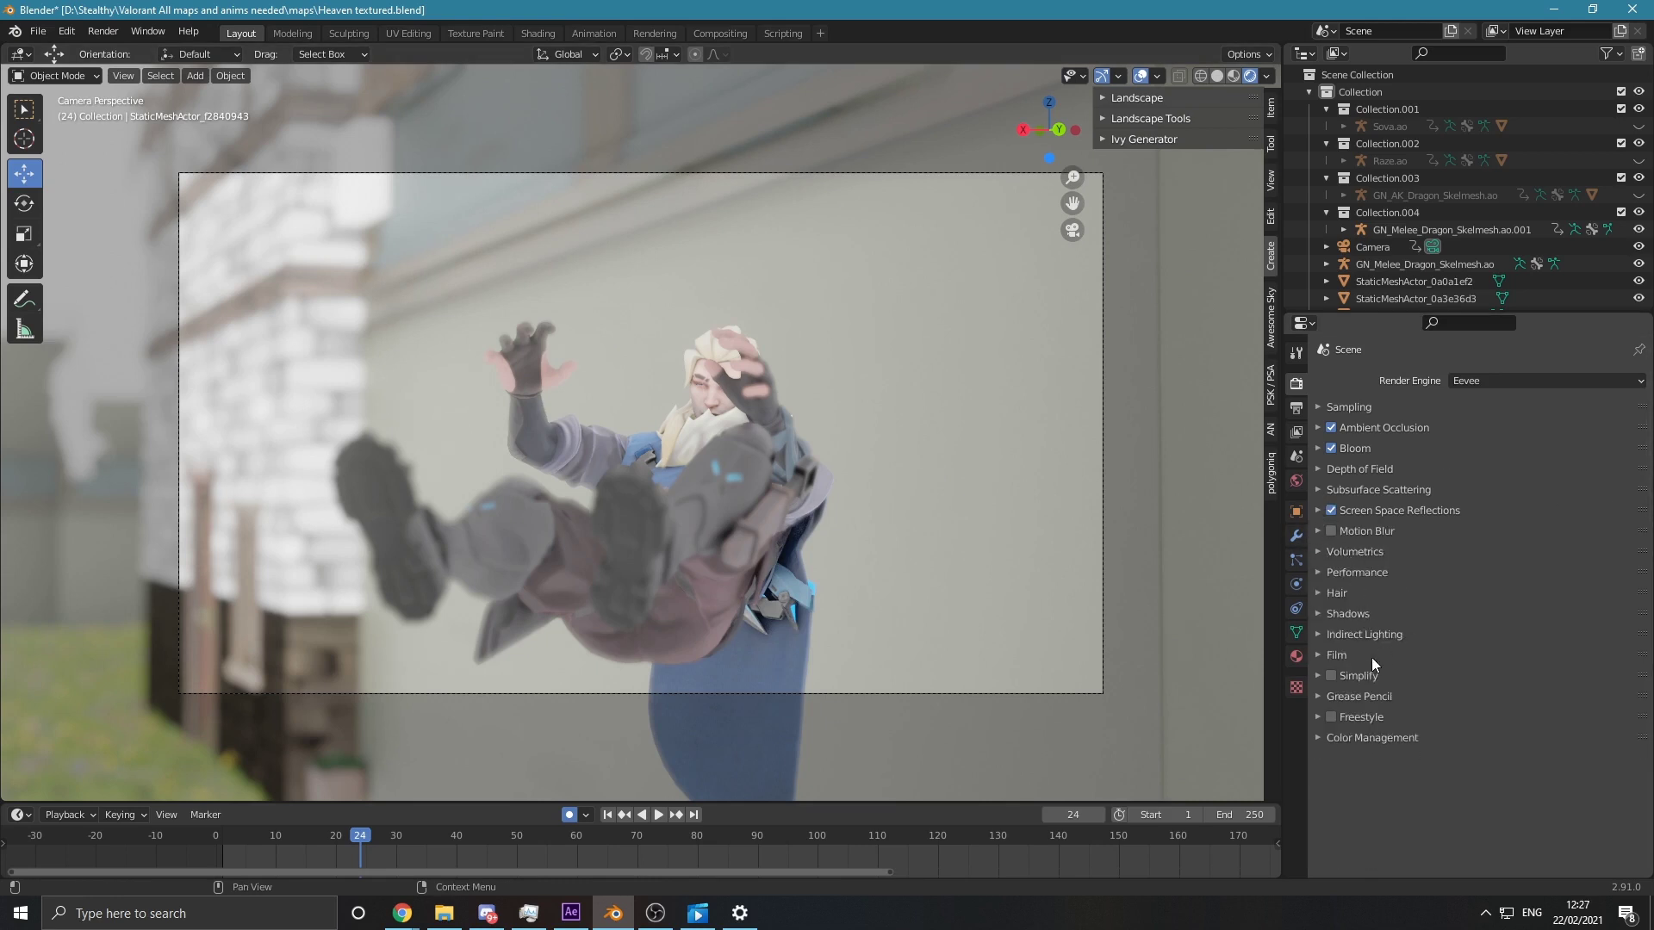
Step: Try a transparent film background in the rendered Eevee preview and turn it off again
{"action": "left_click", "coordinate": [1327, 655]}
{"action": "left_click", "coordinate": [1446, 701]}
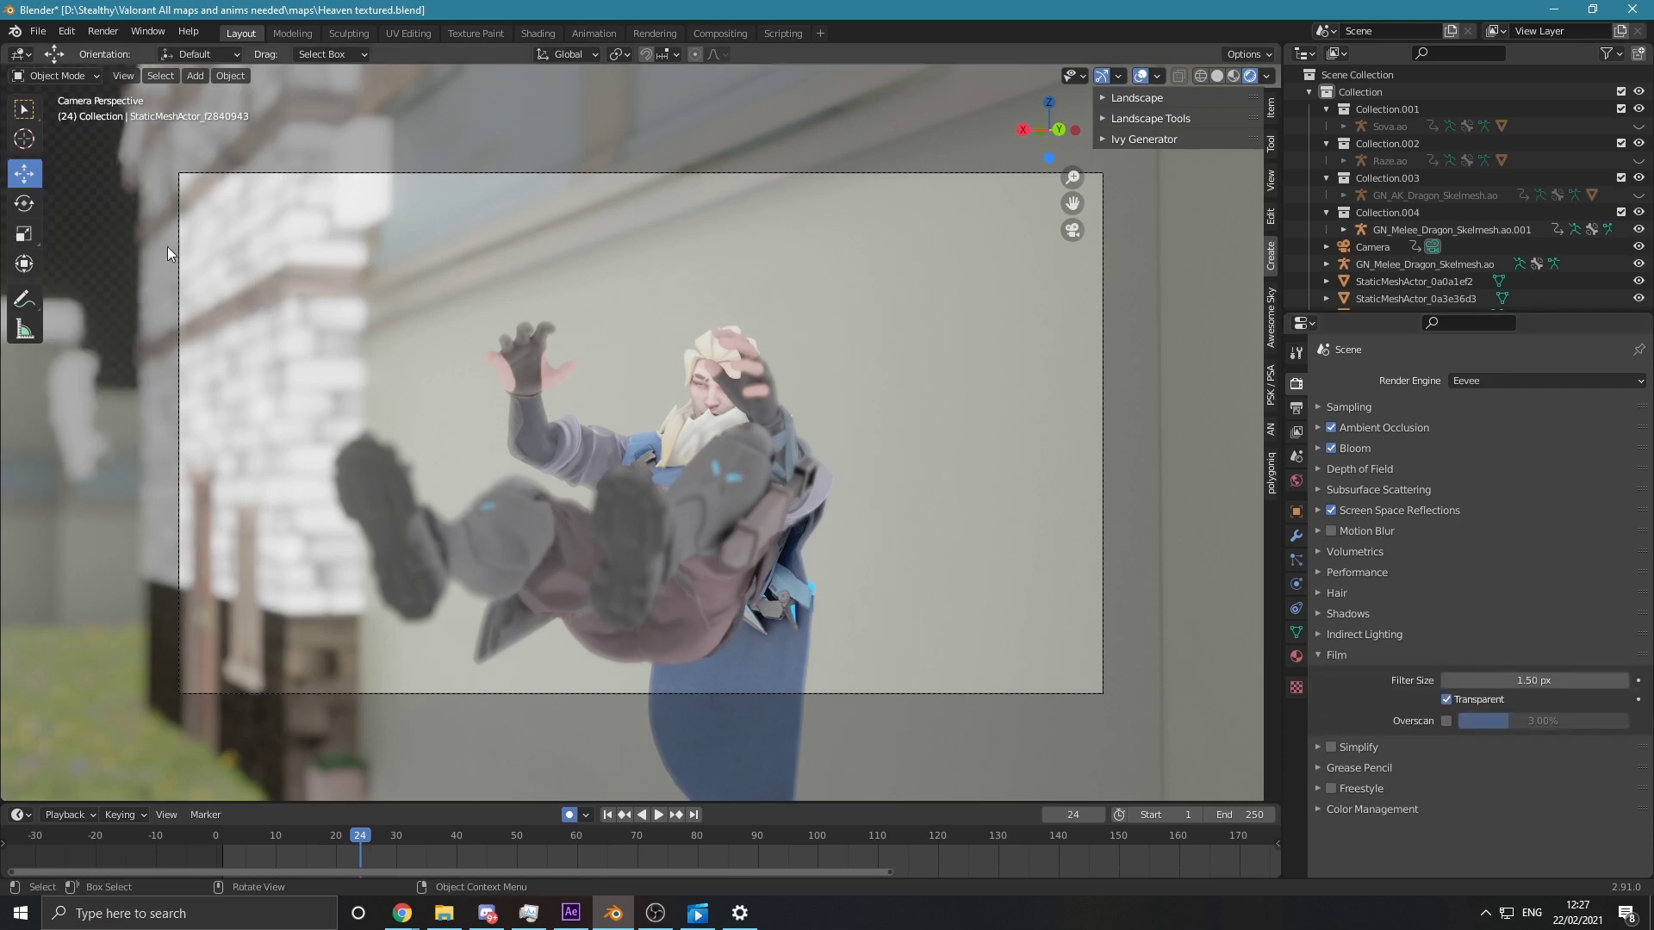
{"action": "left_click", "coordinate": [1447, 699]}
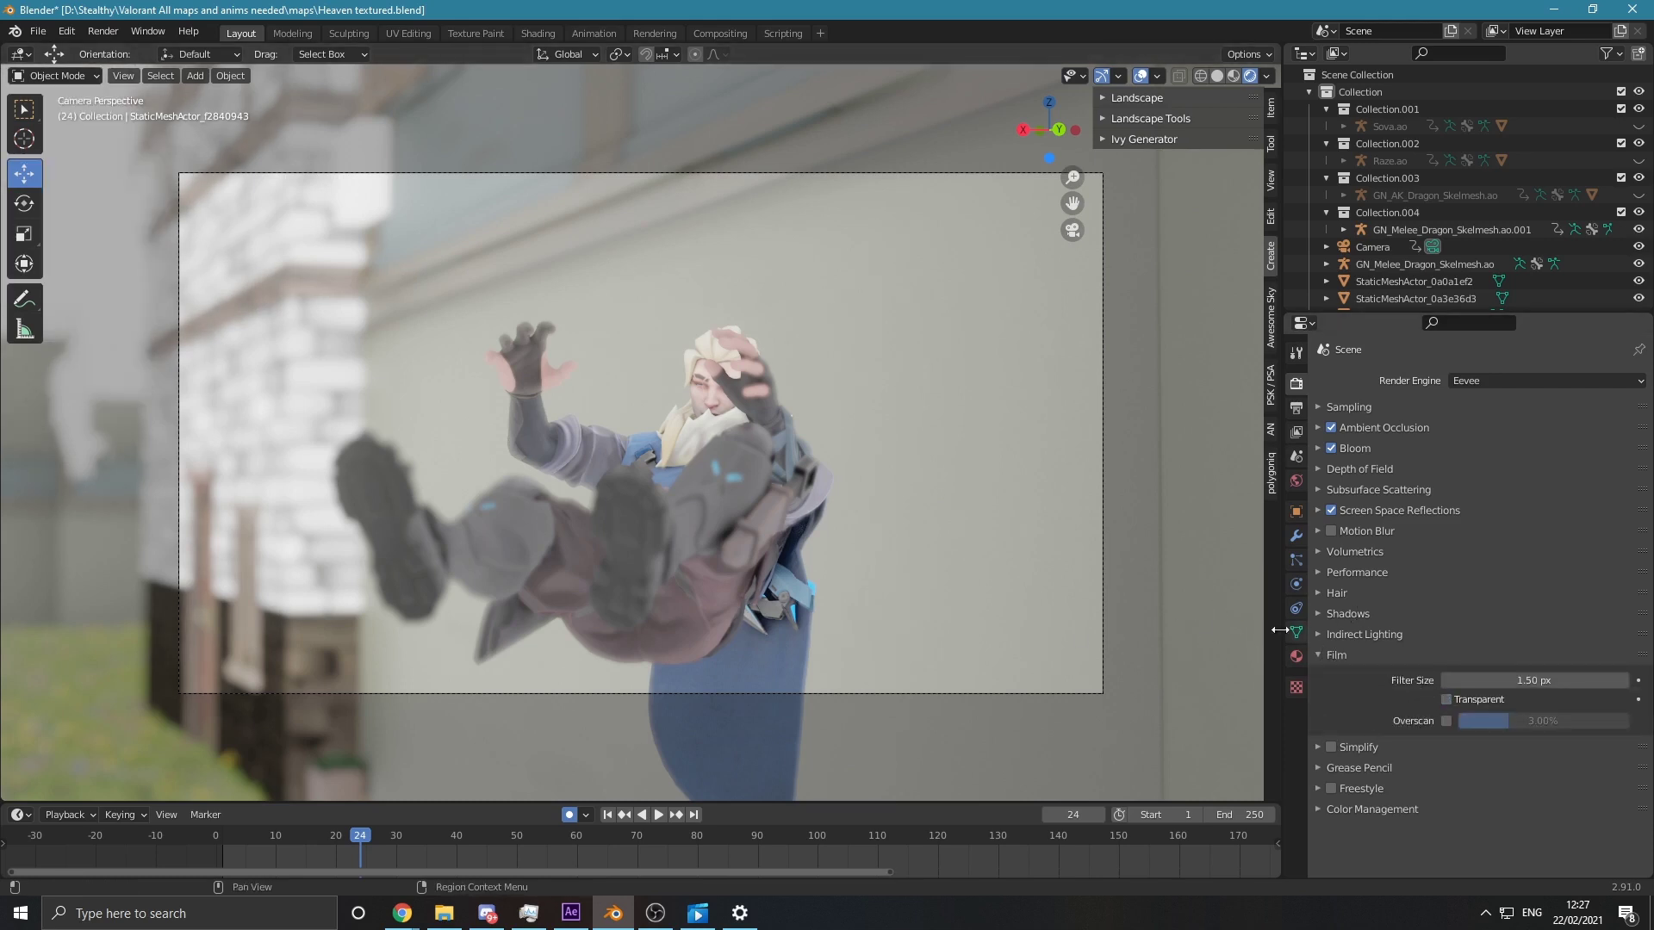
{"action": "left_click", "coordinate": [1336, 655]}
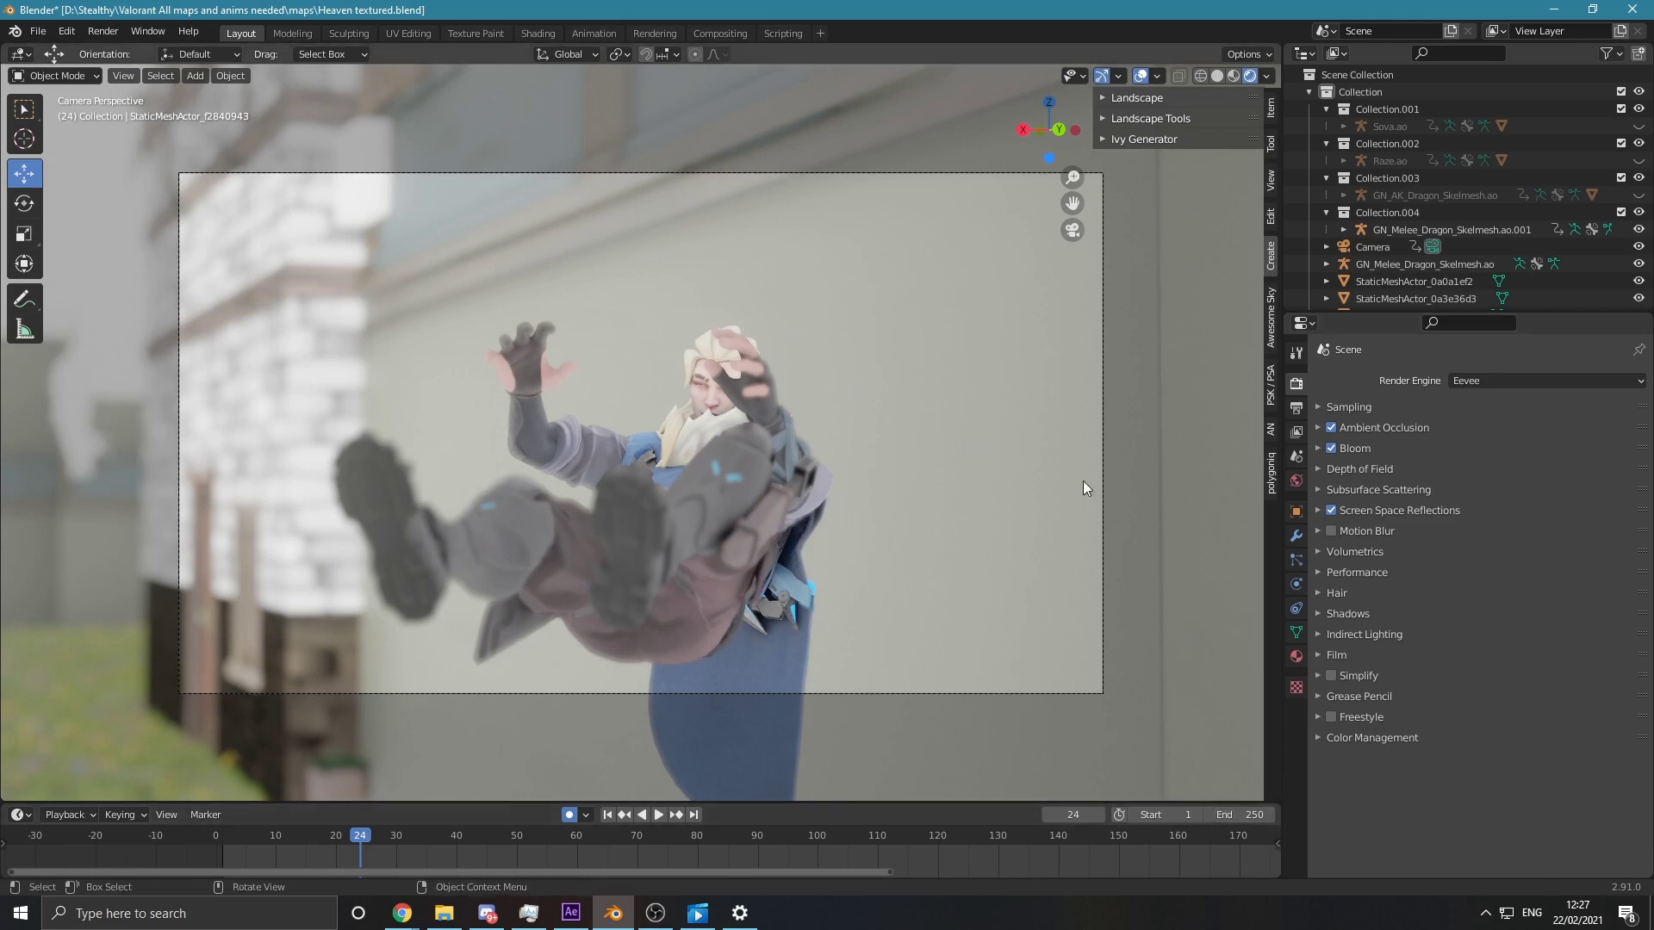
Step: Examine the available contrast looks in Eevee's color management settings without choosing another one
{"action": "left_click", "coordinate": [1352, 737]}
{"action": "scroll", "coordinate": [1421, 769], "scroll_direction": "down", "scroll_amount": 1}
{"action": "left_click", "coordinate": [1480, 777]}
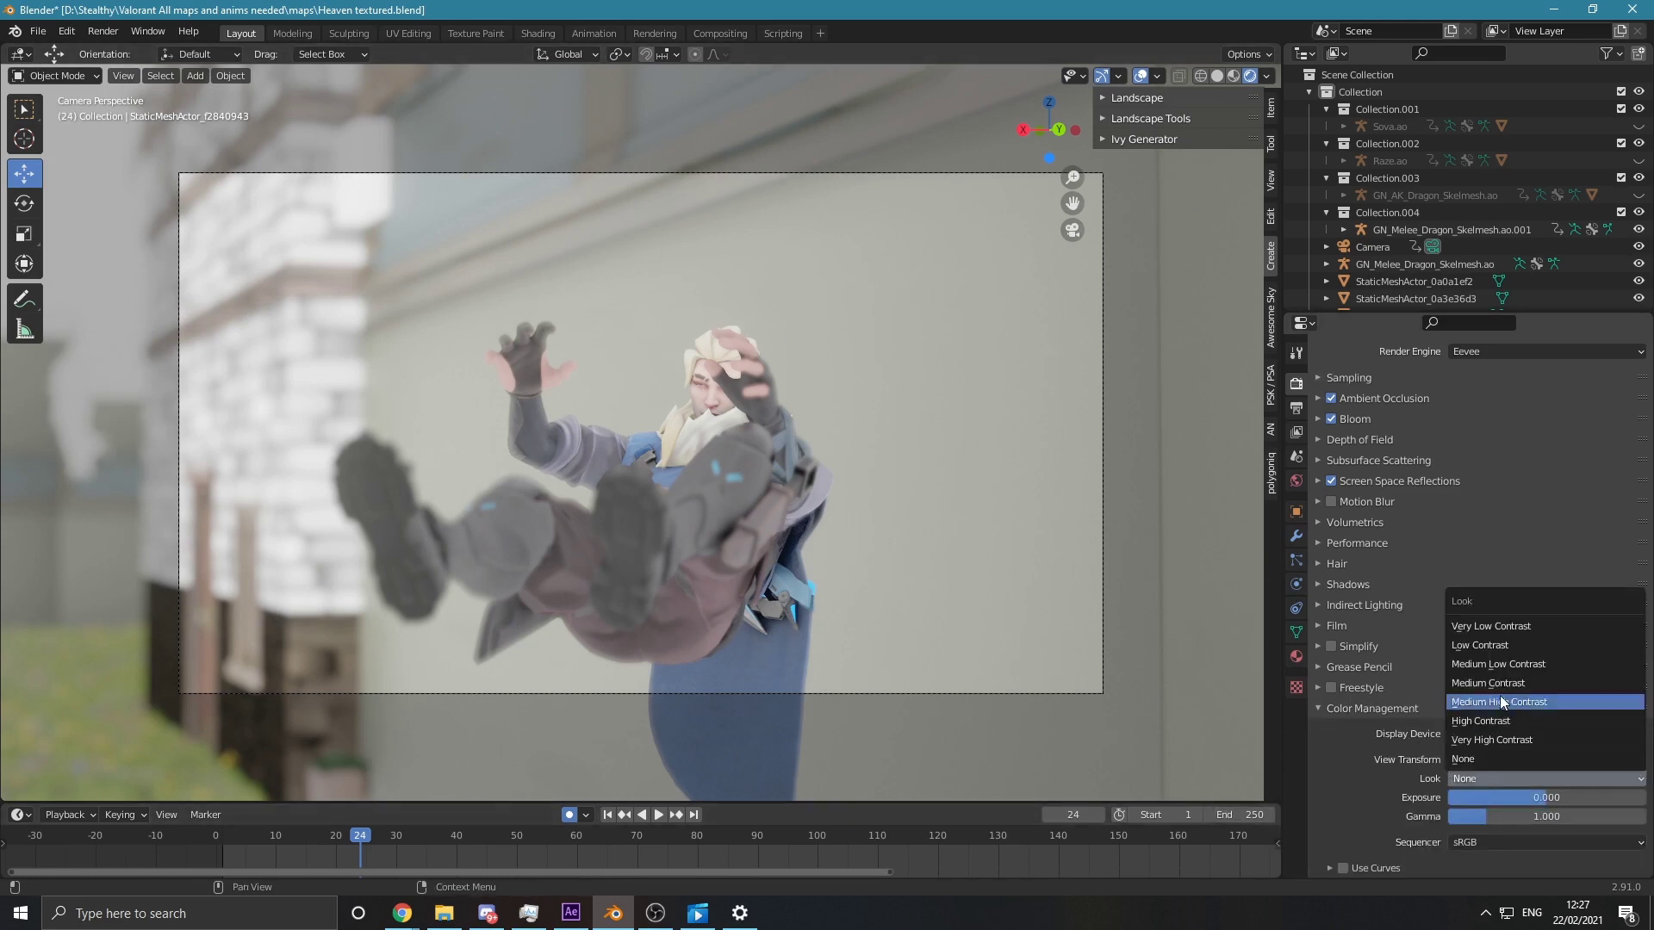
{"action": "left_click", "coordinate": [1317, 711]}
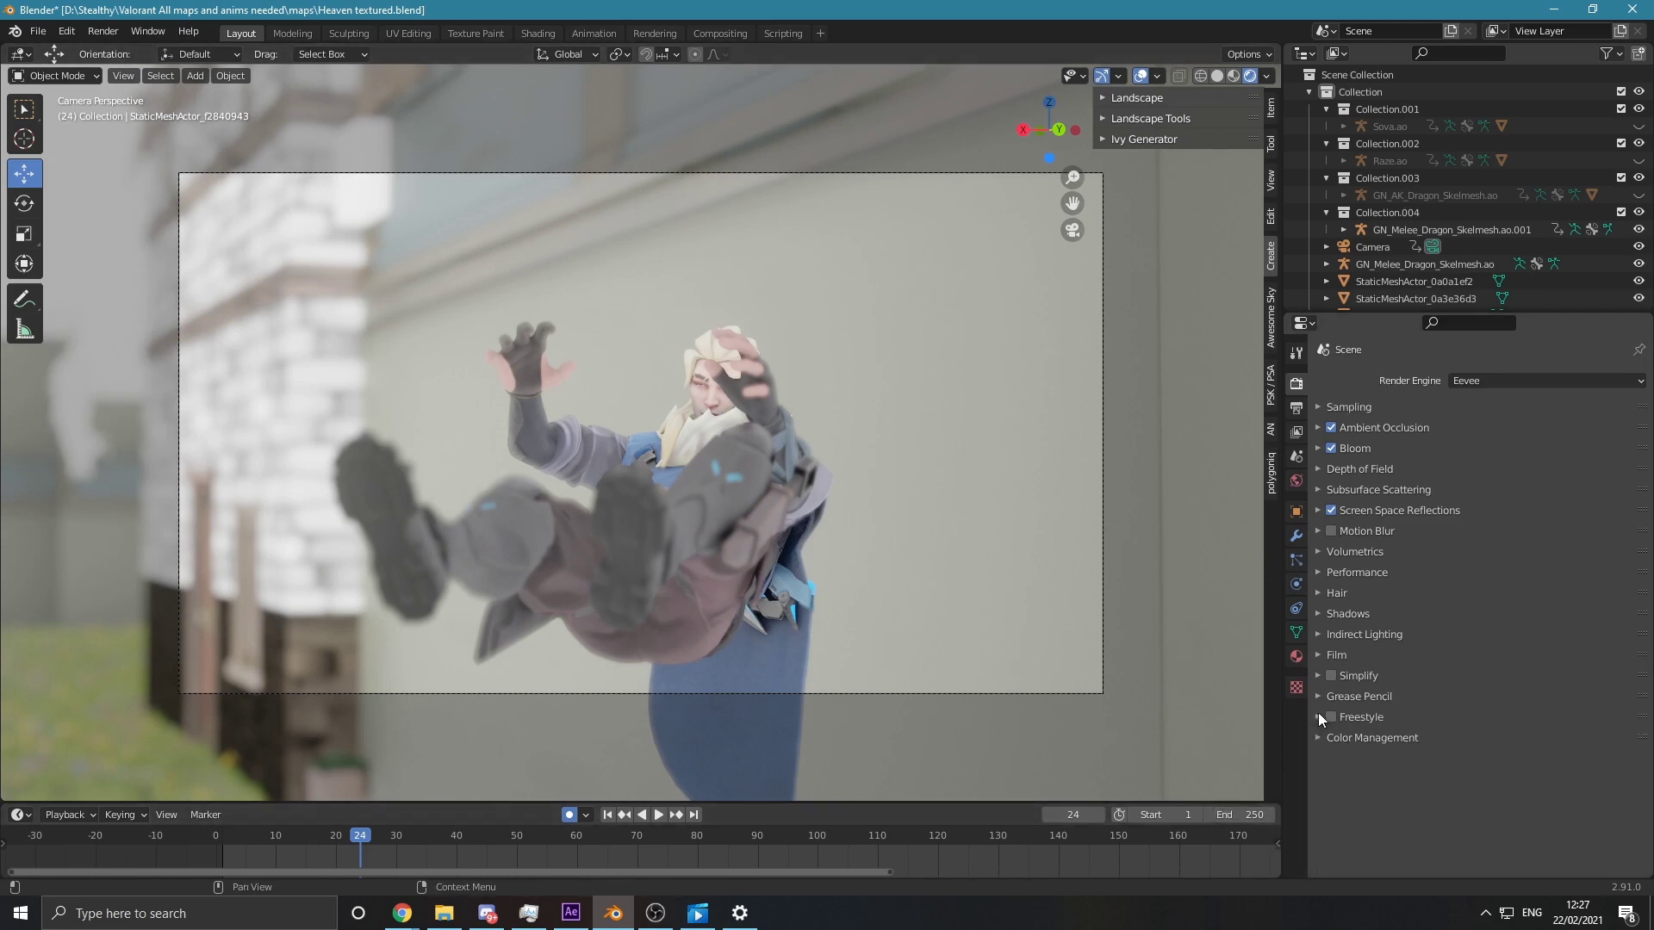
Step: Examine Eevee's render and viewport sampling settings
{"action": "left_click", "coordinate": [1396, 404]}
{"action": "left_click", "coordinate": [1530, 433]}
{"action": "key", "text": "Escape"}
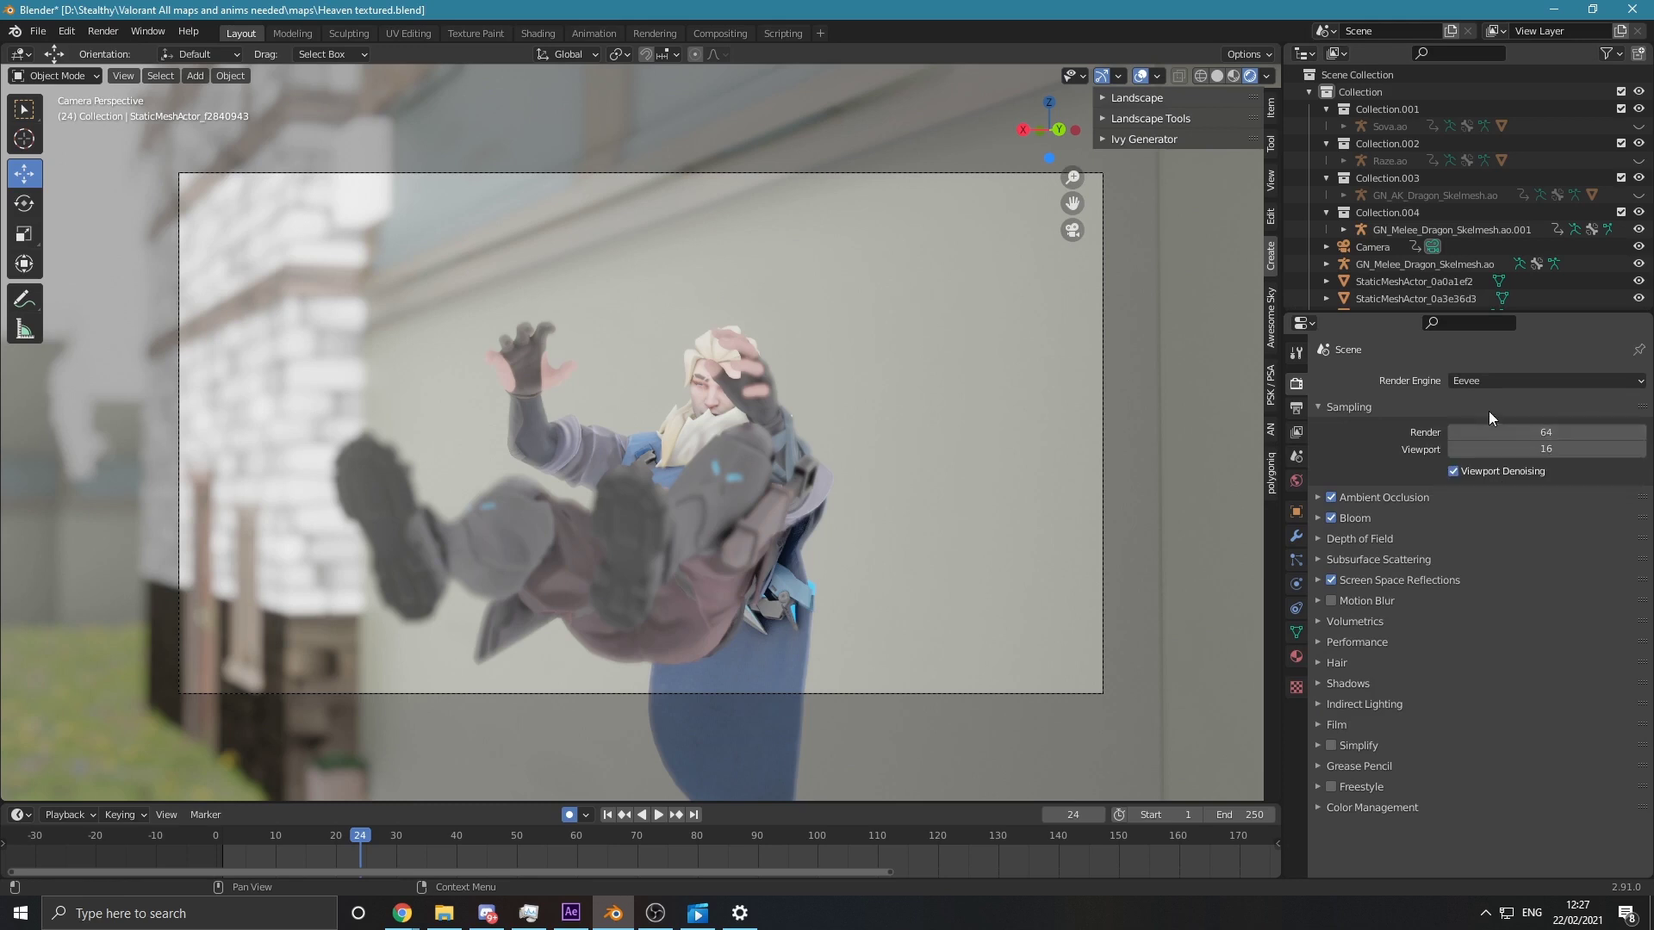
Step: Review the output settings and the view layer passes available for Eevee
{"action": "left_click", "coordinate": [1296, 408]}
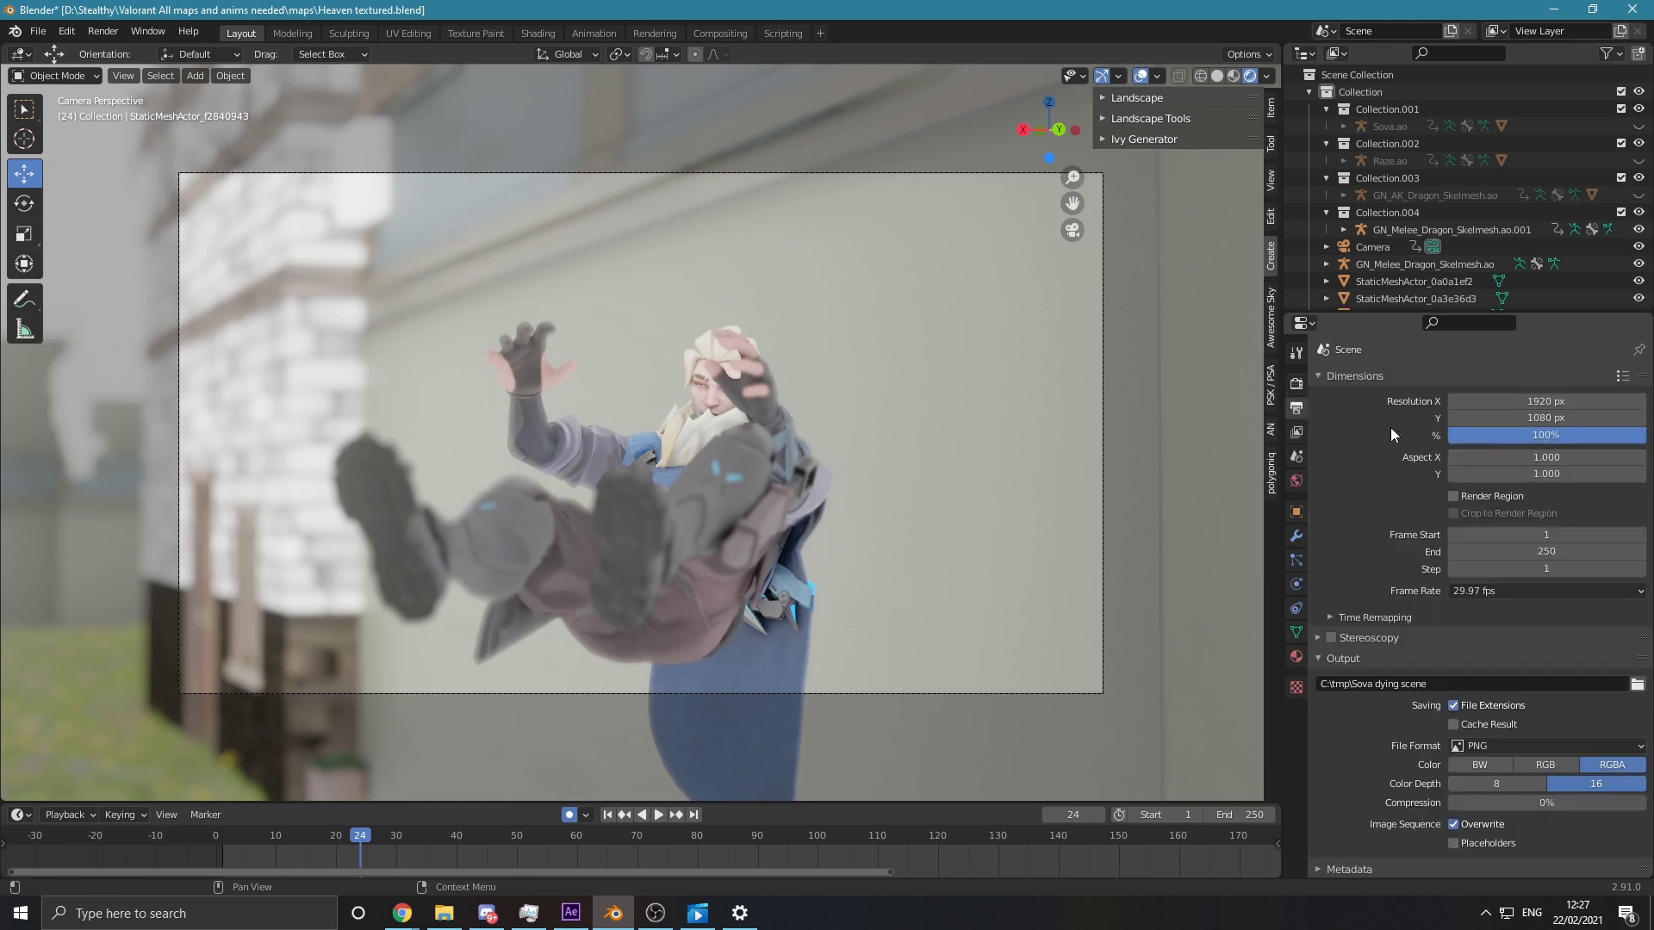
{"action": "scroll", "coordinate": [1421, 465], "scroll_direction": "down", "scroll_amount": 1}
{"action": "left_click", "coordinate": [1296, 432]}
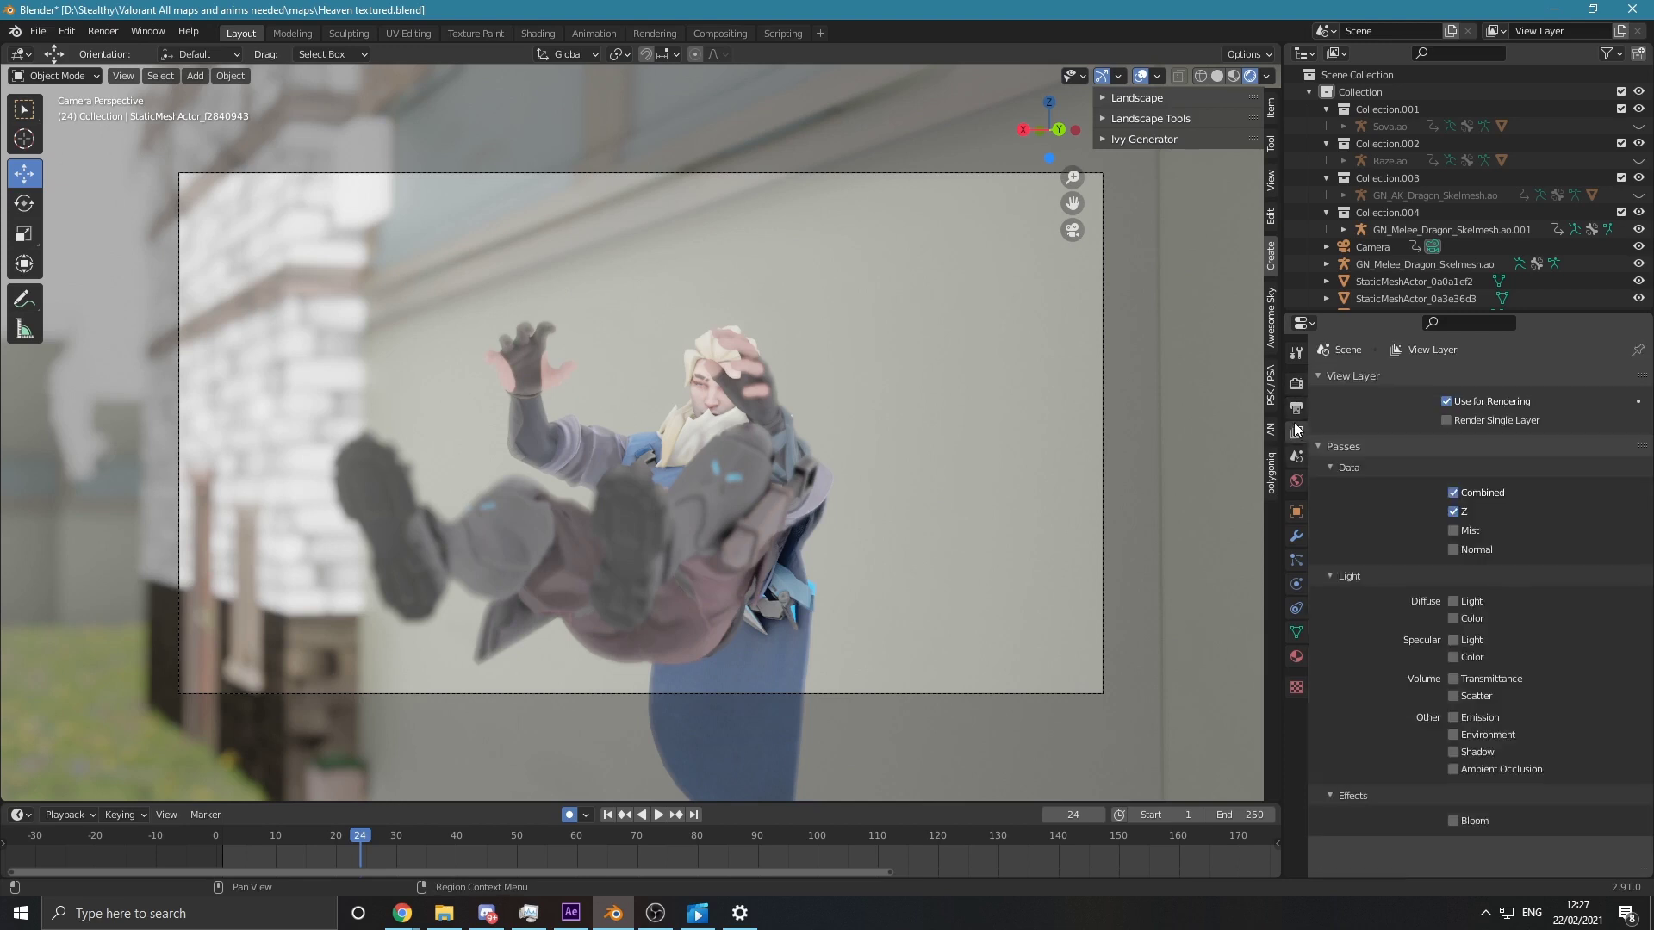
{"action": "left_click", "coordinate": [1296, 408]}
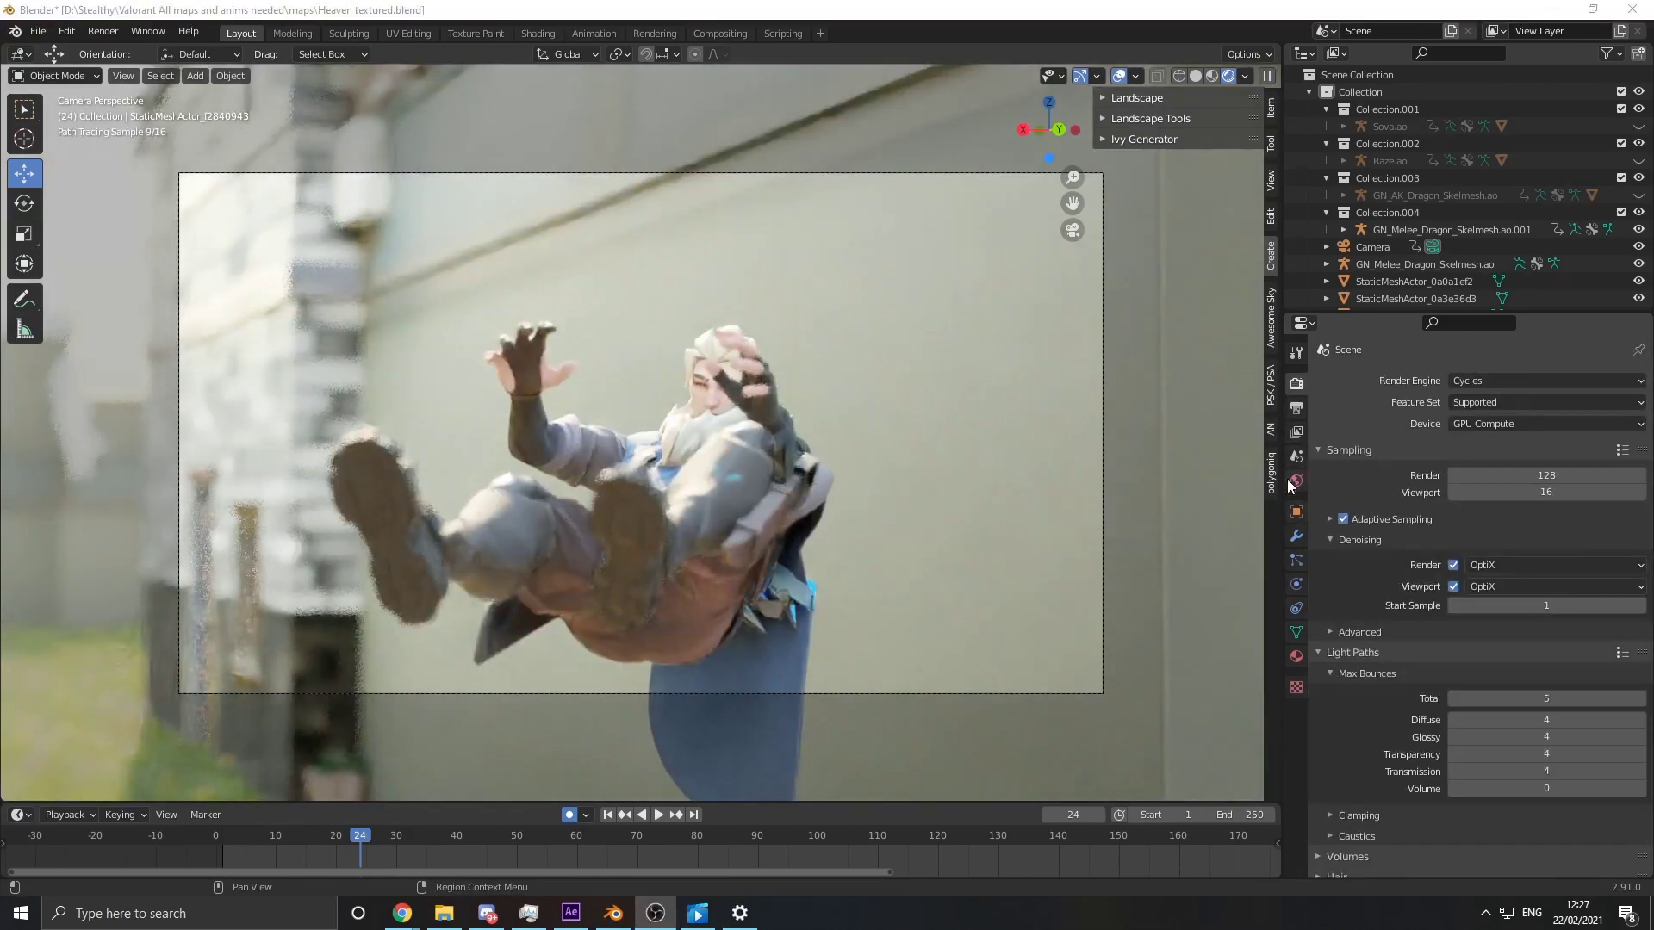
Step: Enable Render Region in the output dimensions of the Cycles scene, keeping the viewport in camera view
{"action": "left_click", "coordinate": [1296, 410]}
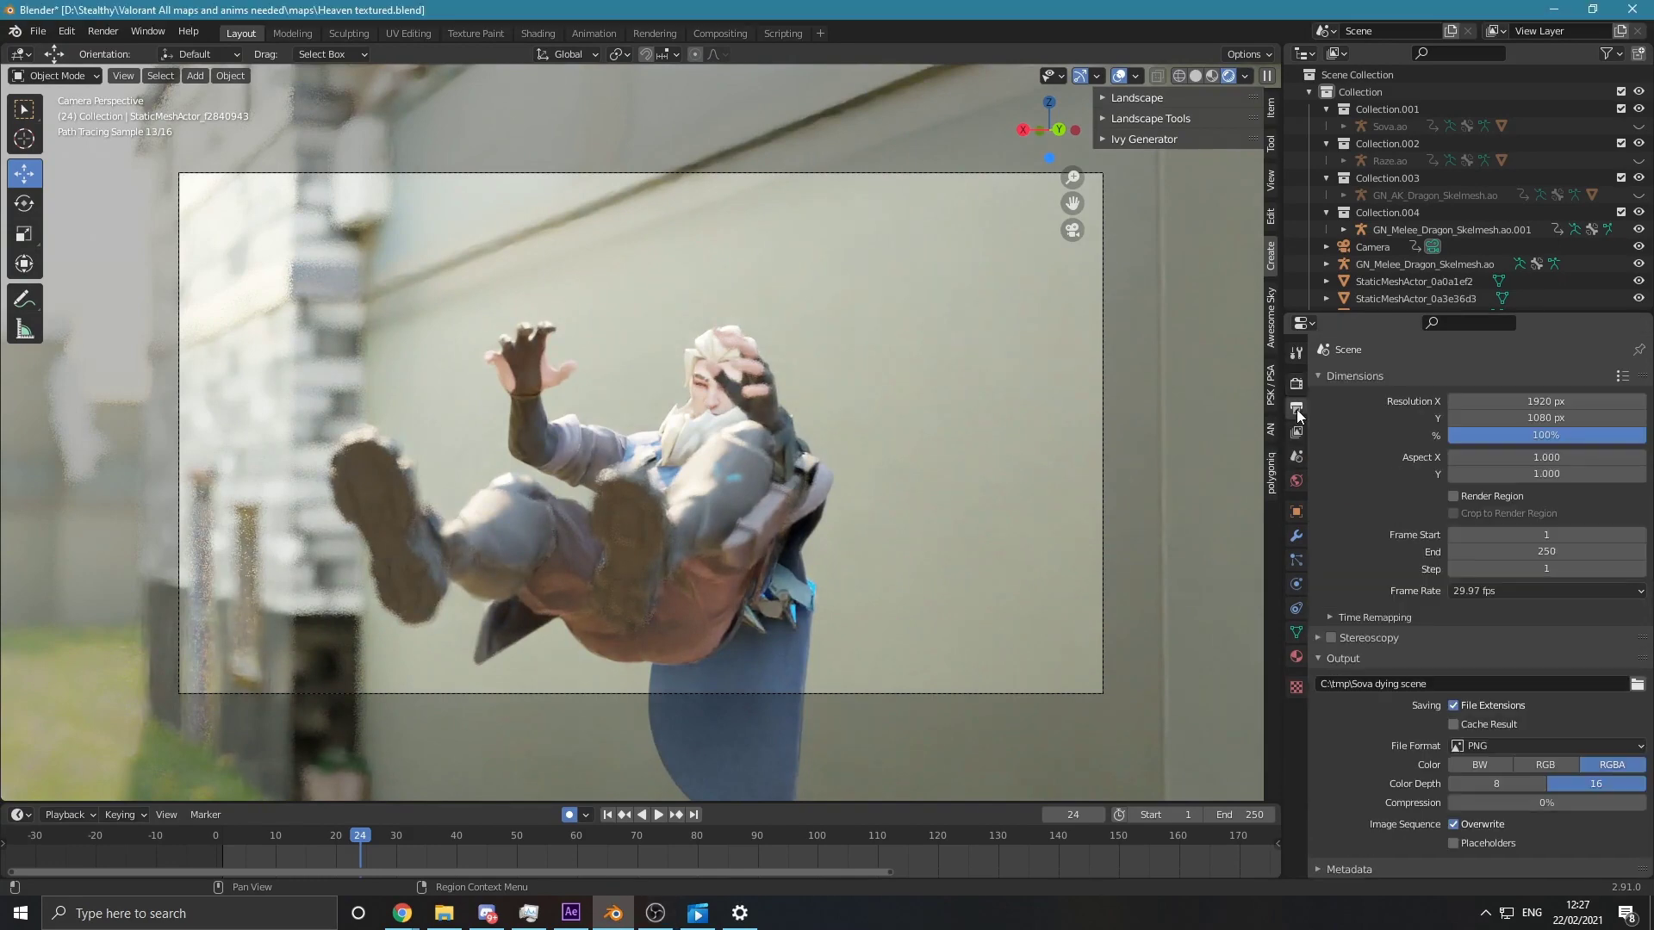
{"action": "left_click", "coordinate": [1454, 496]}
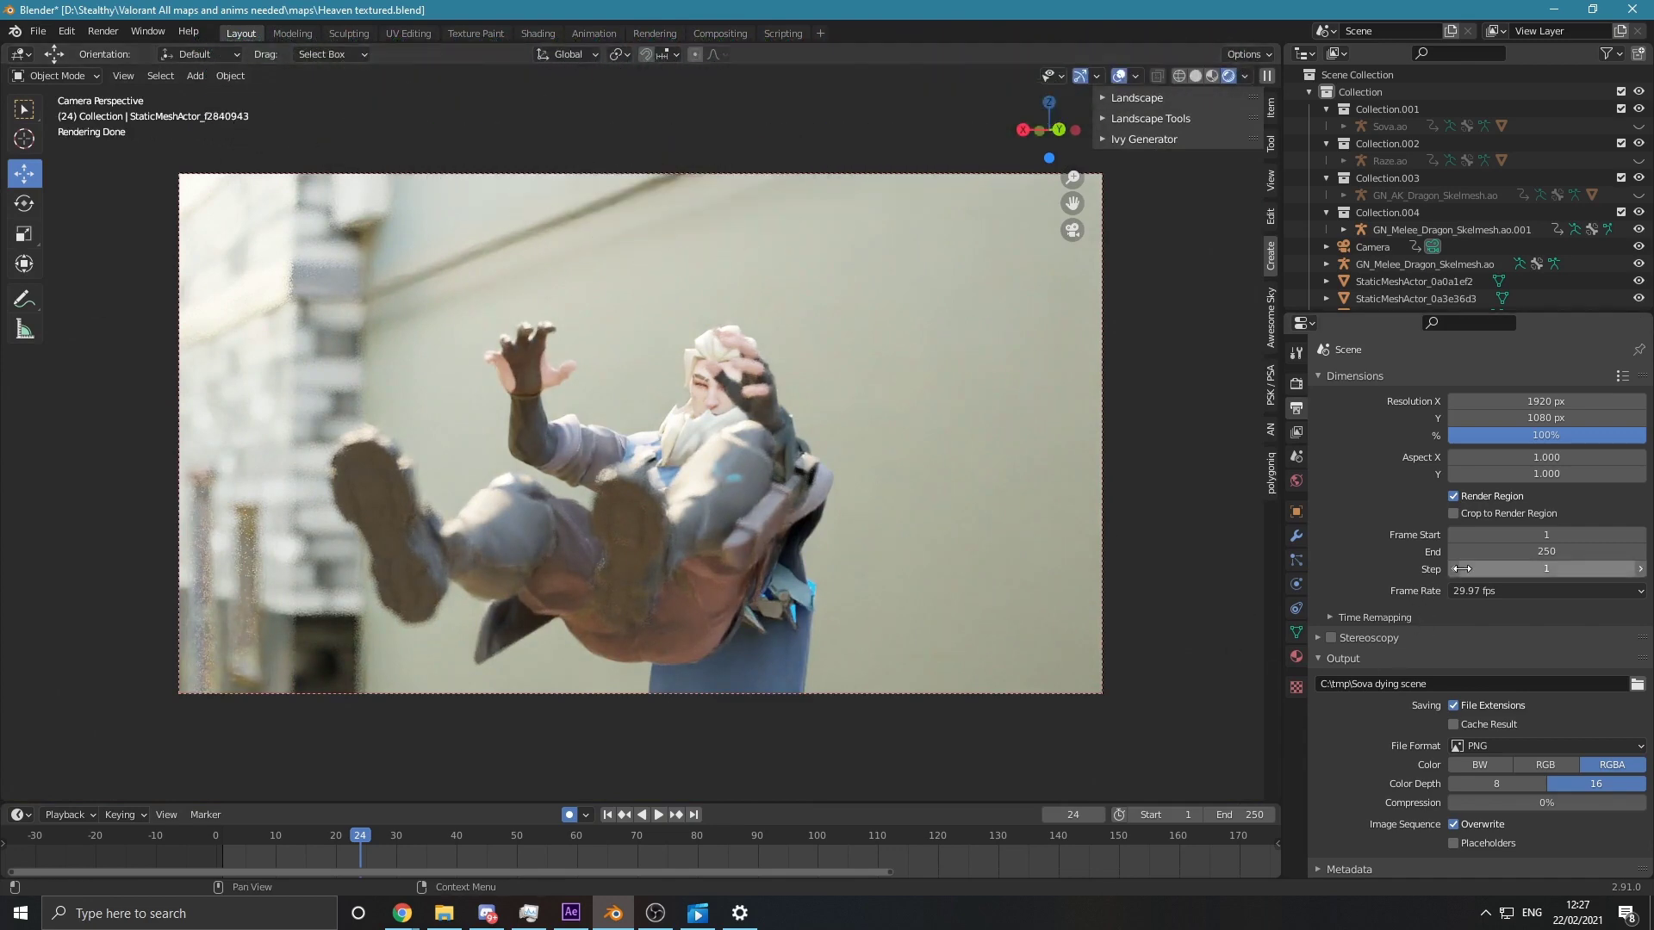
{"action": "mouse_move", "coordinate": [1242, 560]}
{"action": "middle_mouse_down"}
{"action": "mouse_move", "coordinate": [576, 438]}
{"action": "mouse_move", "coordinate": [654, 459]}
{"action": "middle_mouse_up"}
{"action": "key", "text": "KP_0"}
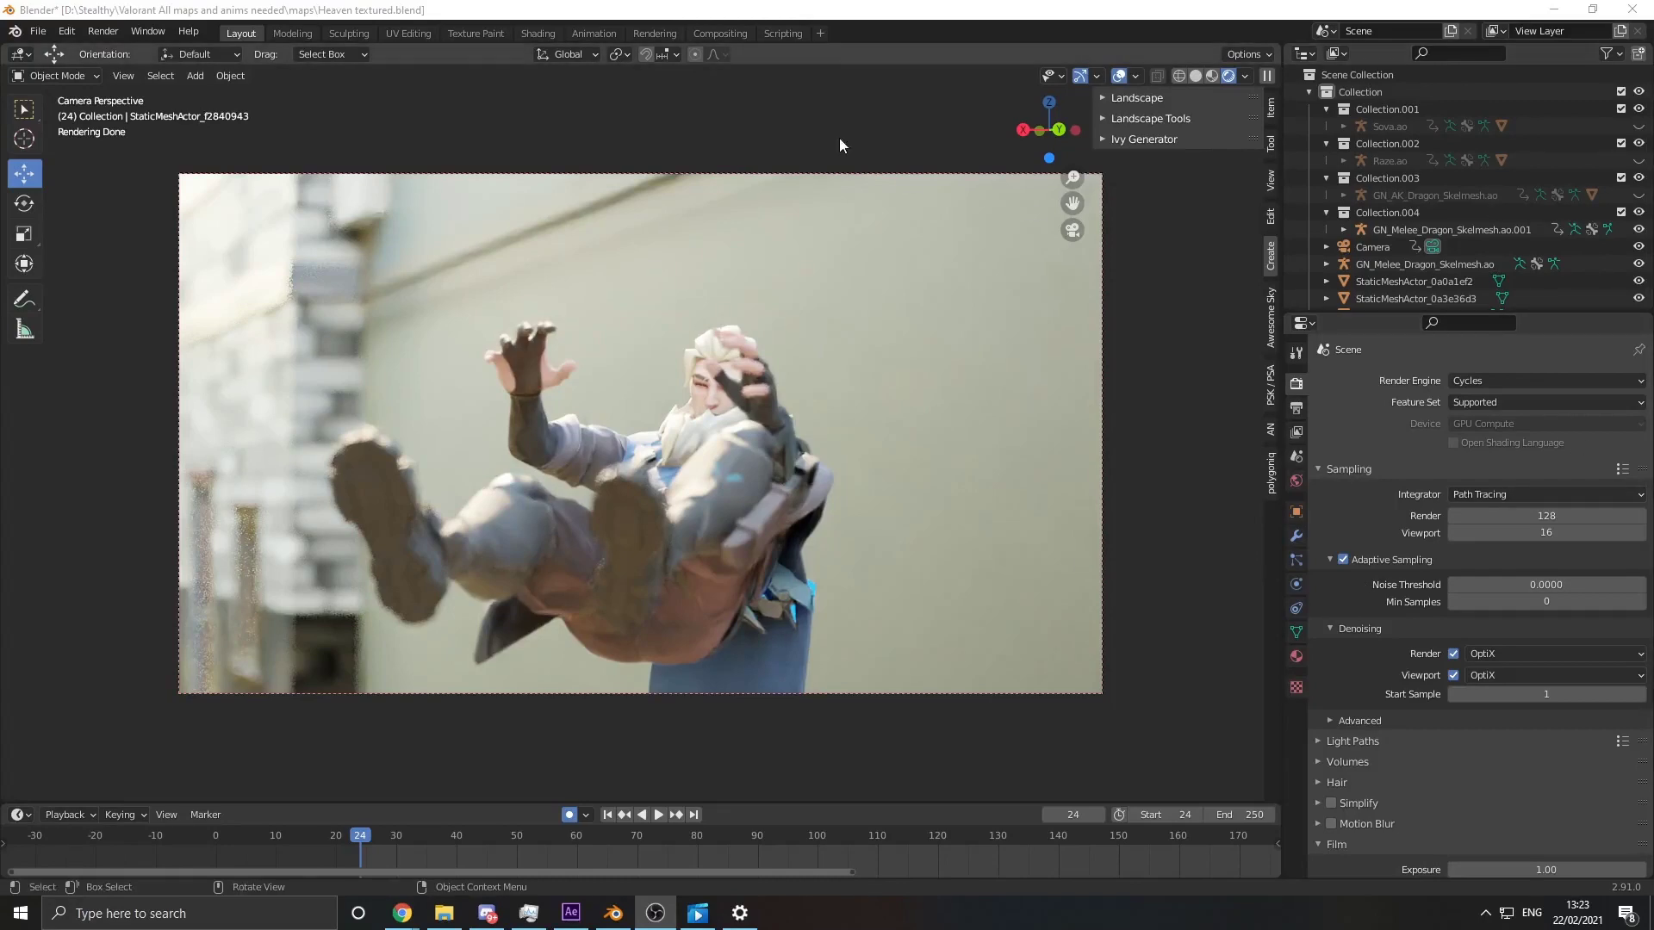
Step: Start rendering the animation
{"action": "left_click", "coordinate": [103, 31]}
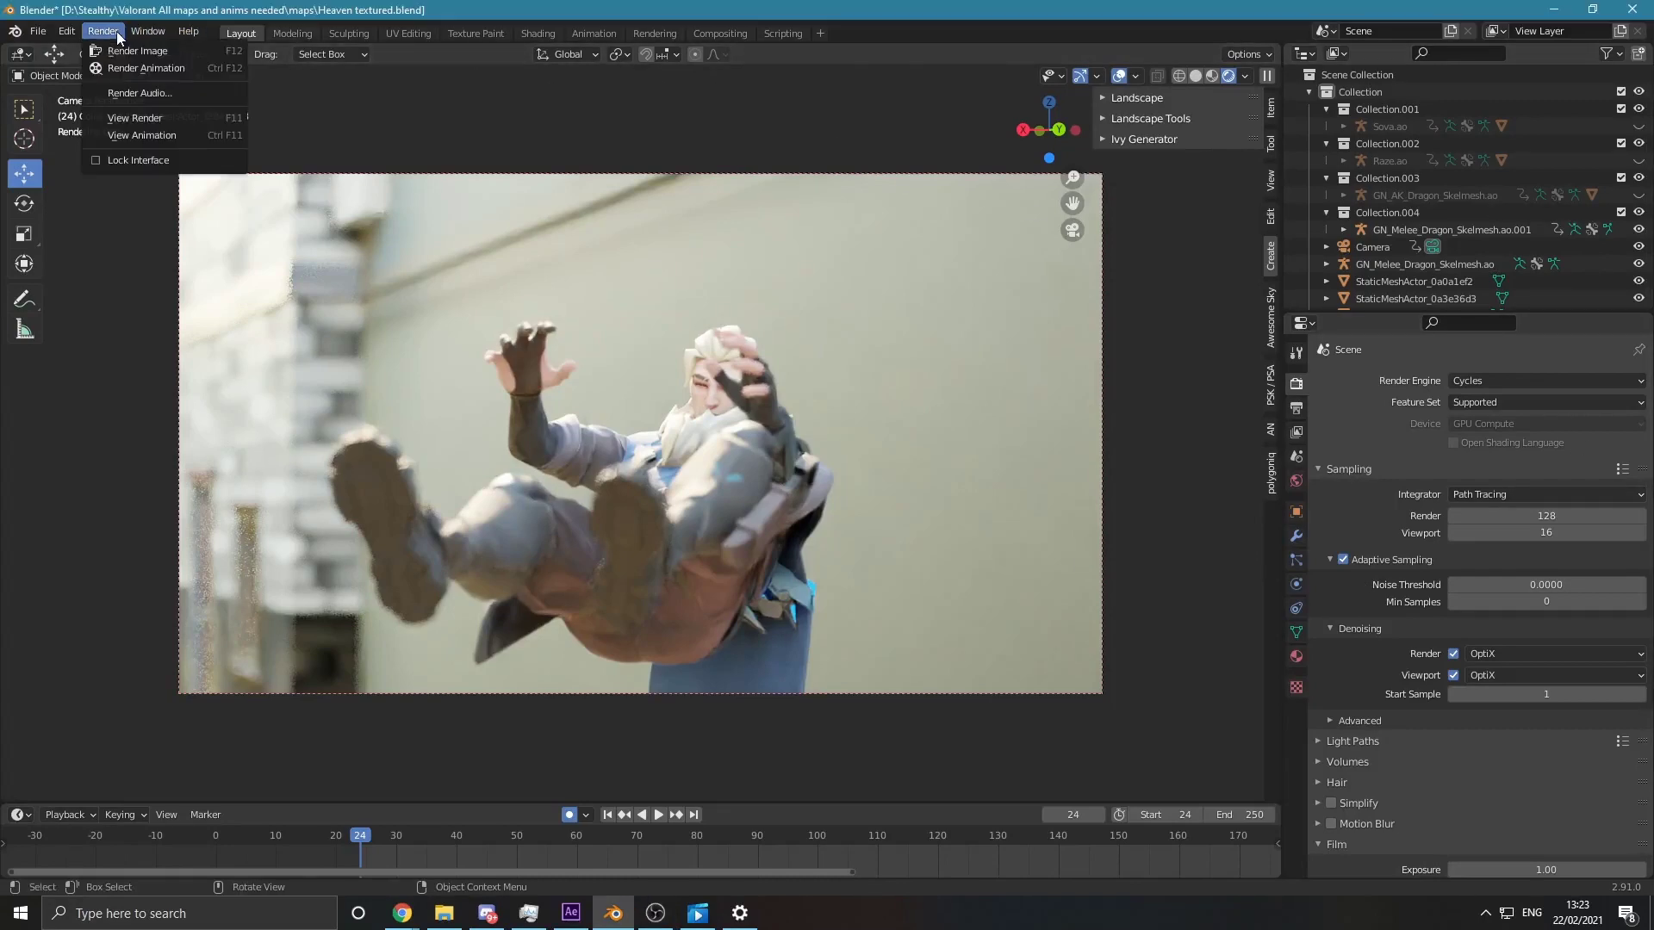
{"action": "left_click", "coordinate": [147, 69]}
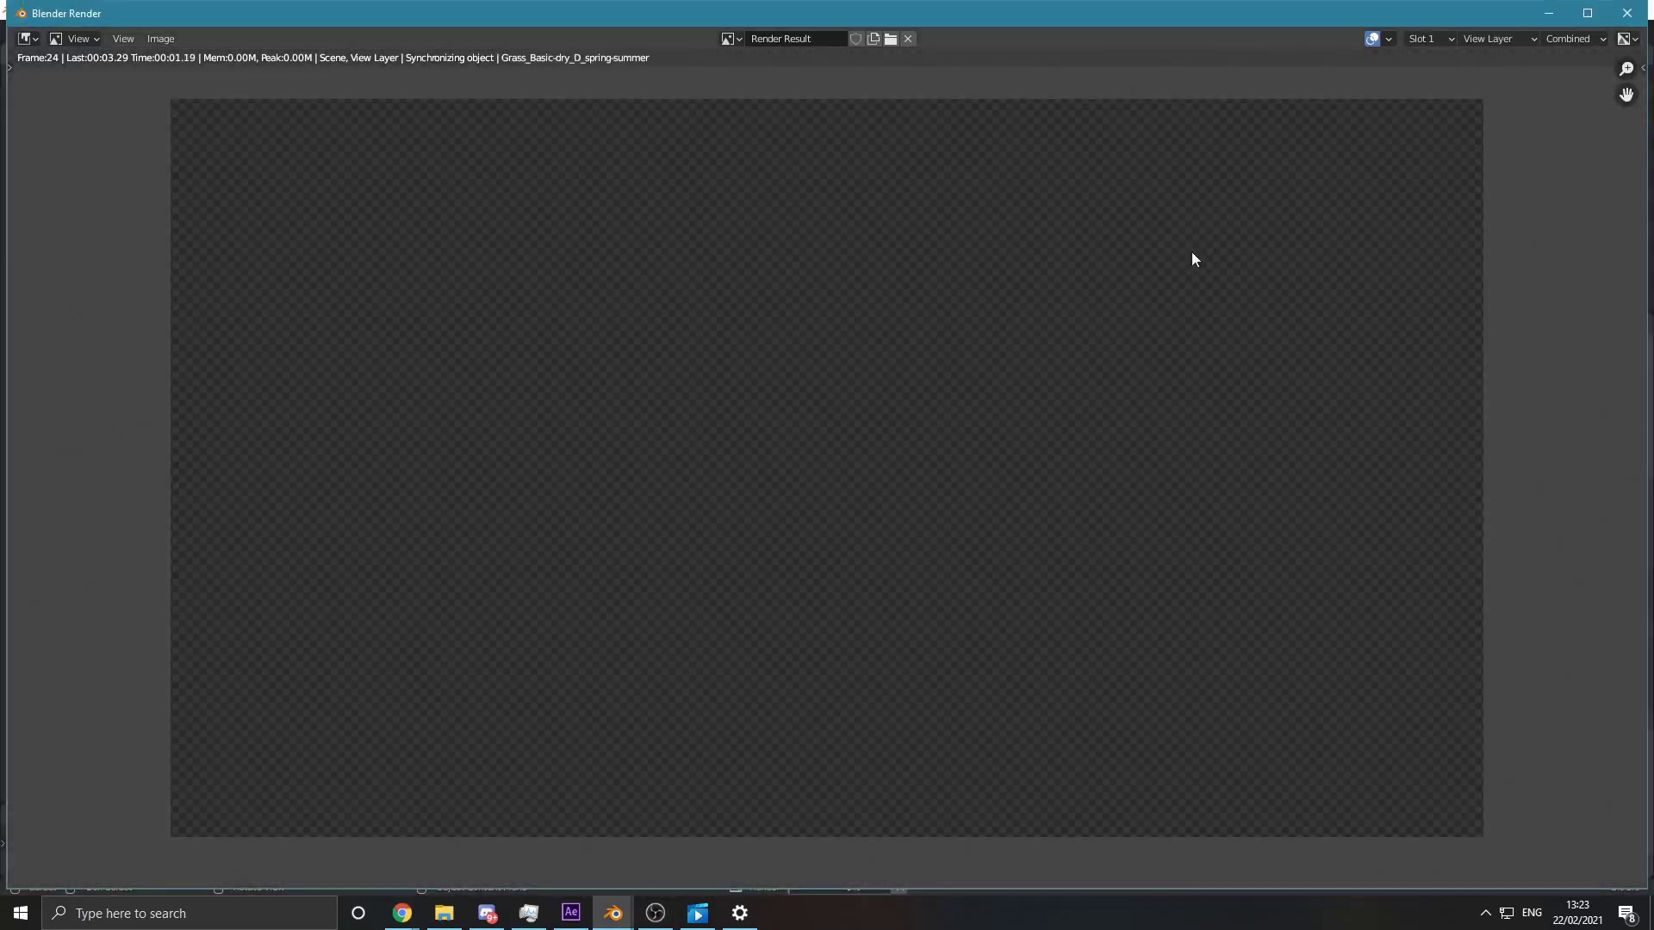